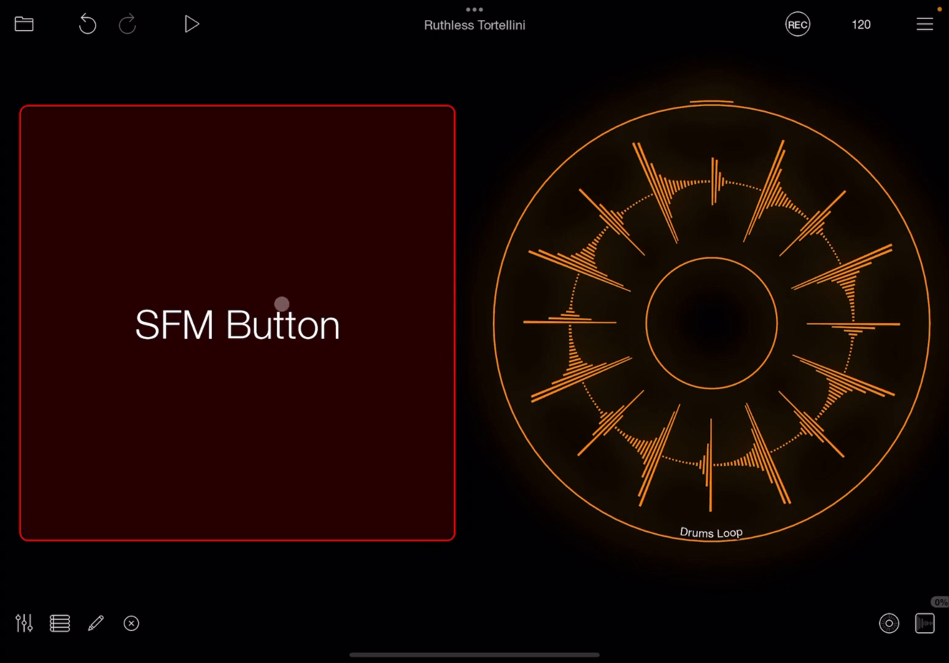
Toggle the Drums Loop on and off several times from the SFM Button
left_click(235, 325)
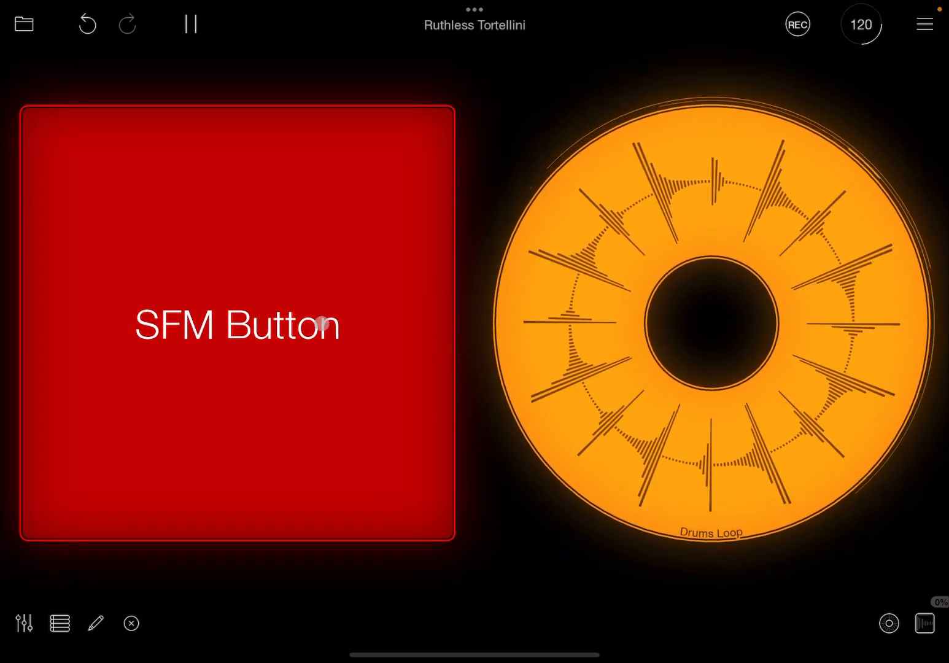
left_click(300, 336)
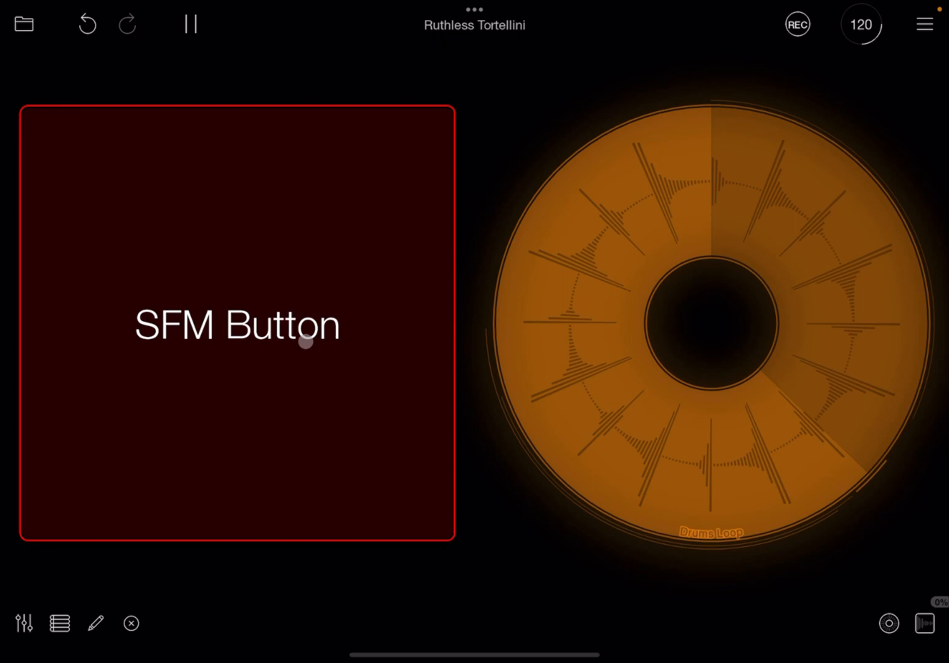
left_click(294, 333)
left_click(281, 334)
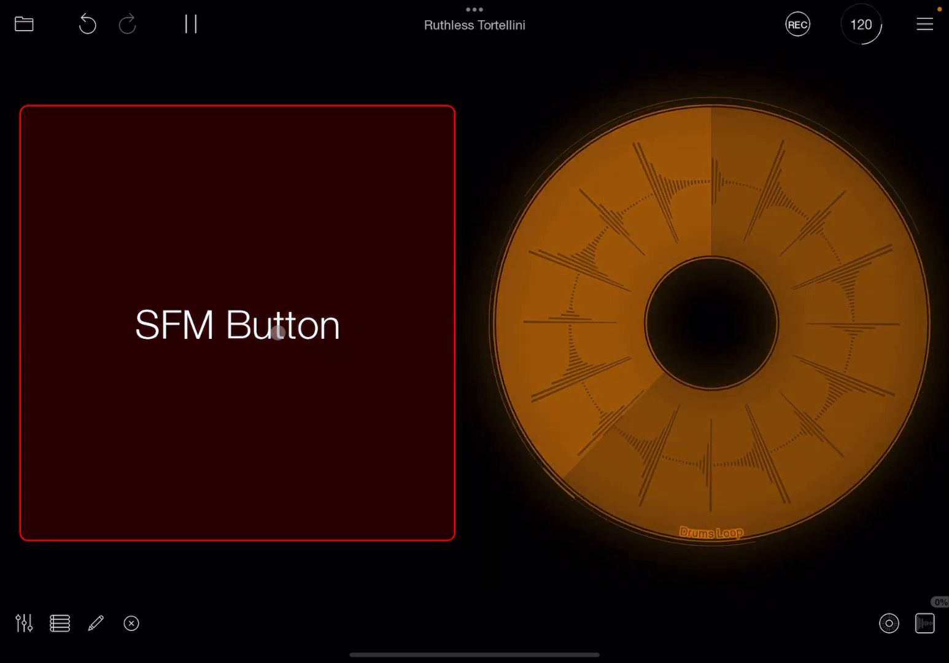
left_click(283, 332)
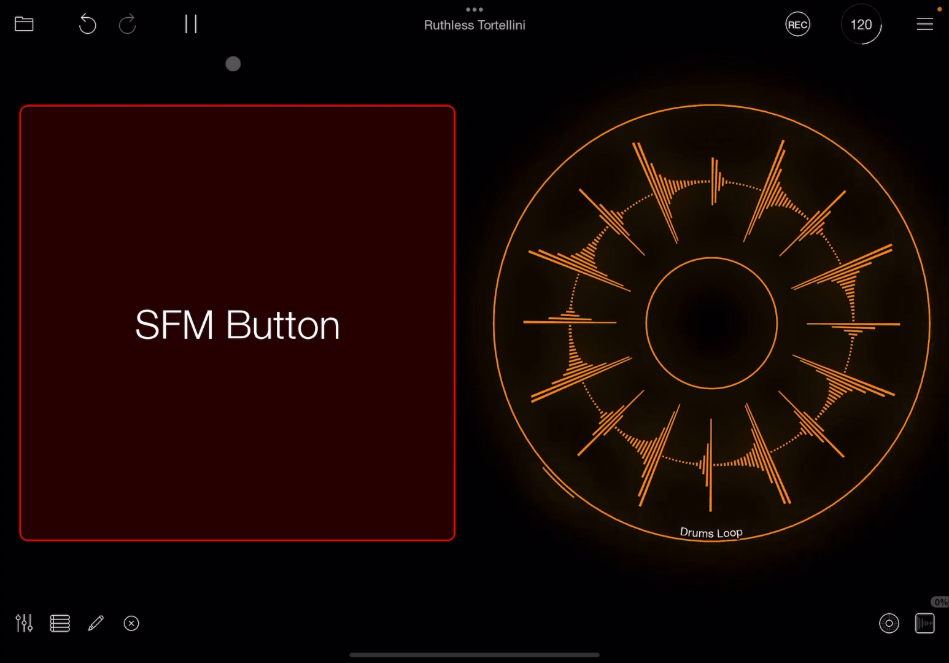
Get the transport clock running, play the Drums Loop from its circle, then stop it
left_click(191, 25)
left_click(191, 25)
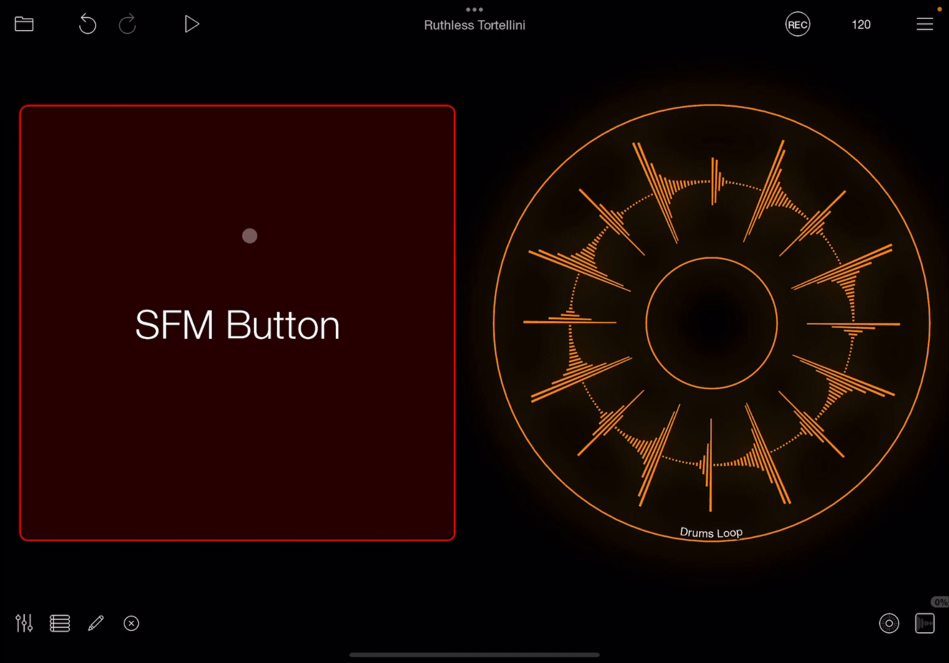
left_click(192, 25)
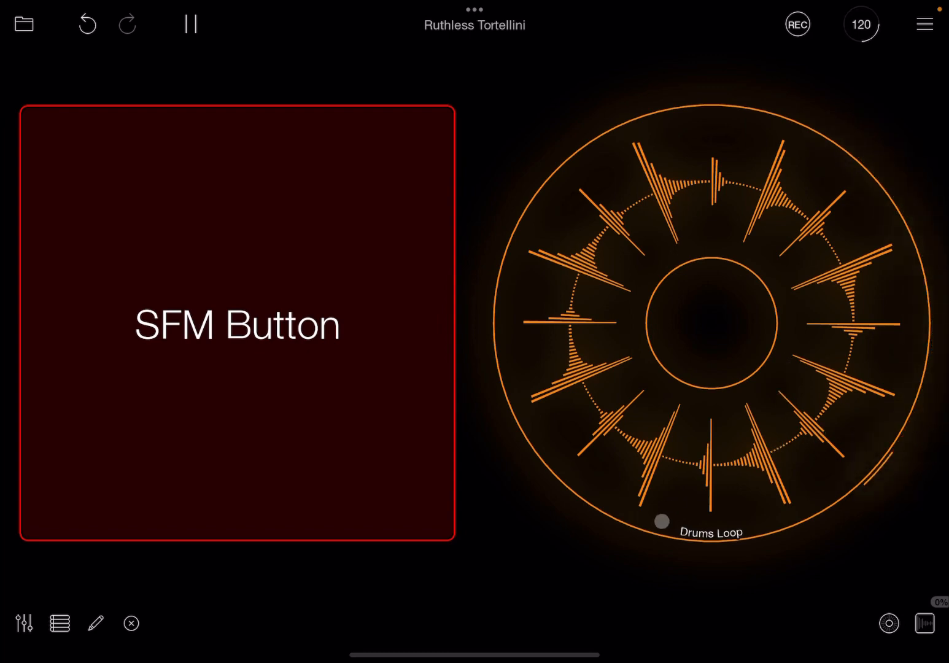
left_click(309, 338)
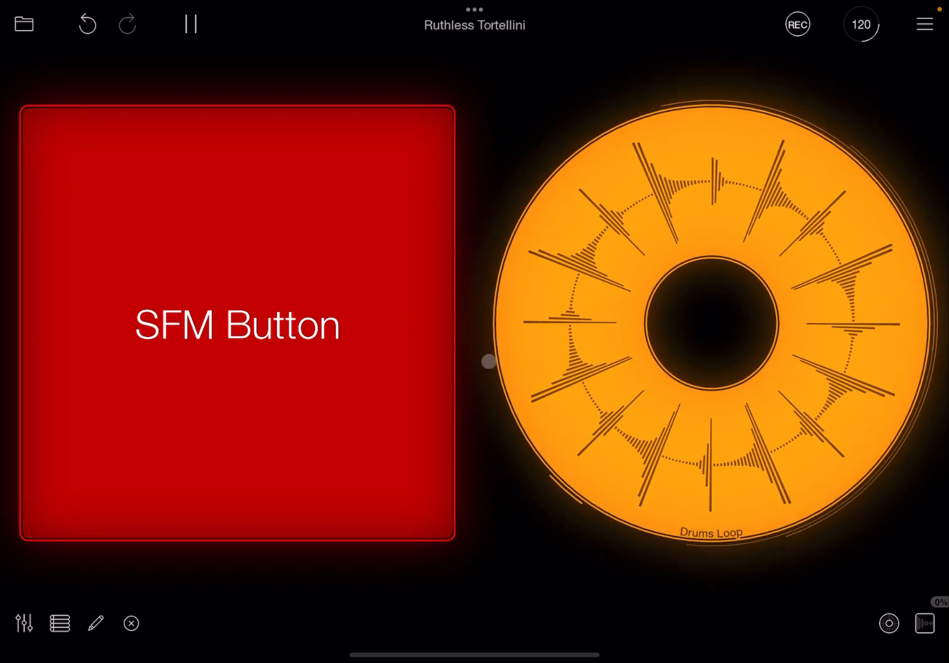
left_click(564, 226)
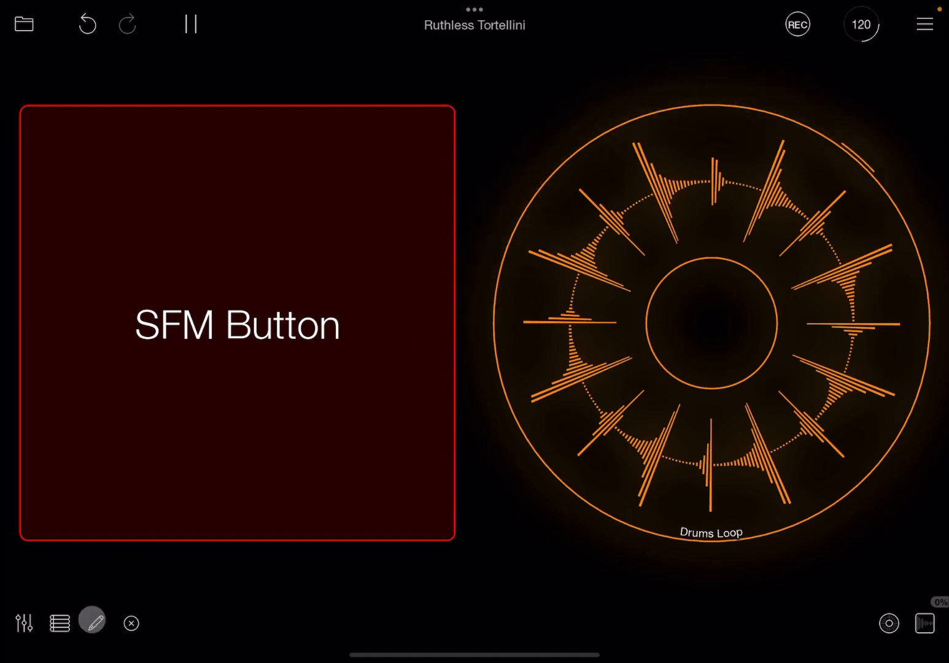
Enter layout editing and open the SFM Button's Play/Stop Drums Loop action details
left_click(96, 624)
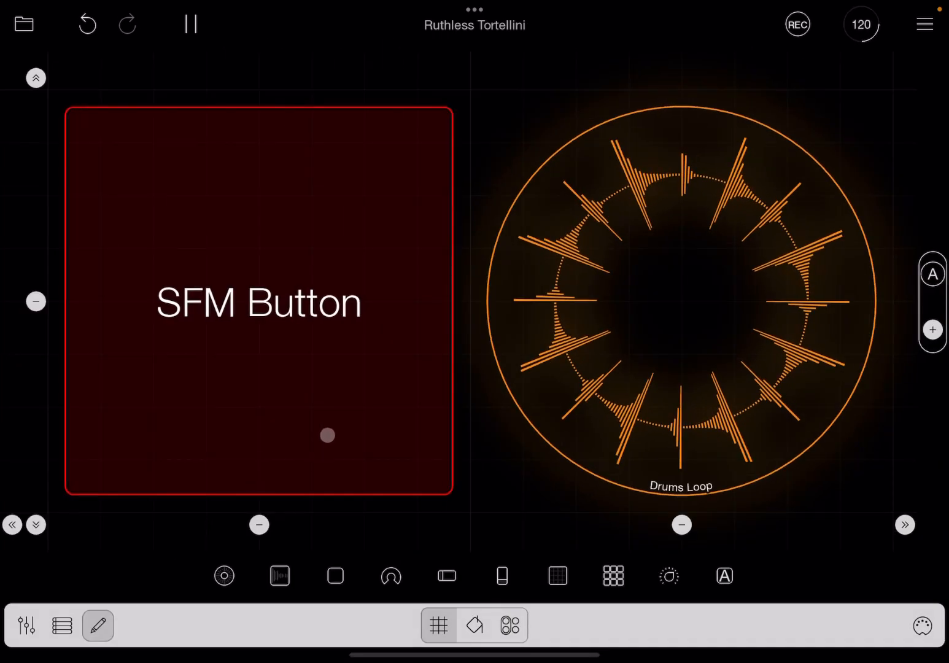
left_click(315, 330)
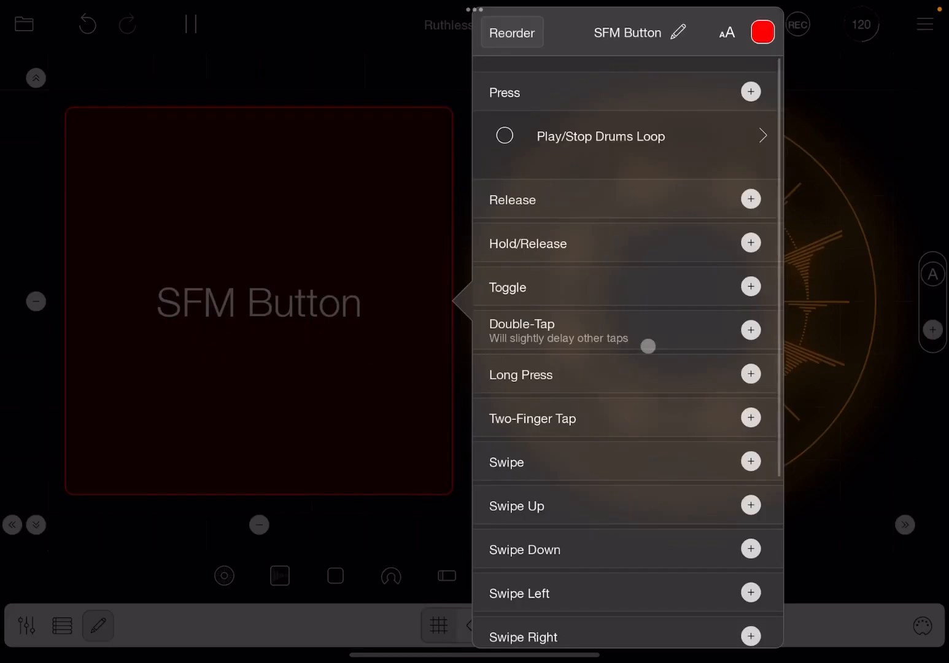
left_click(737, 140)
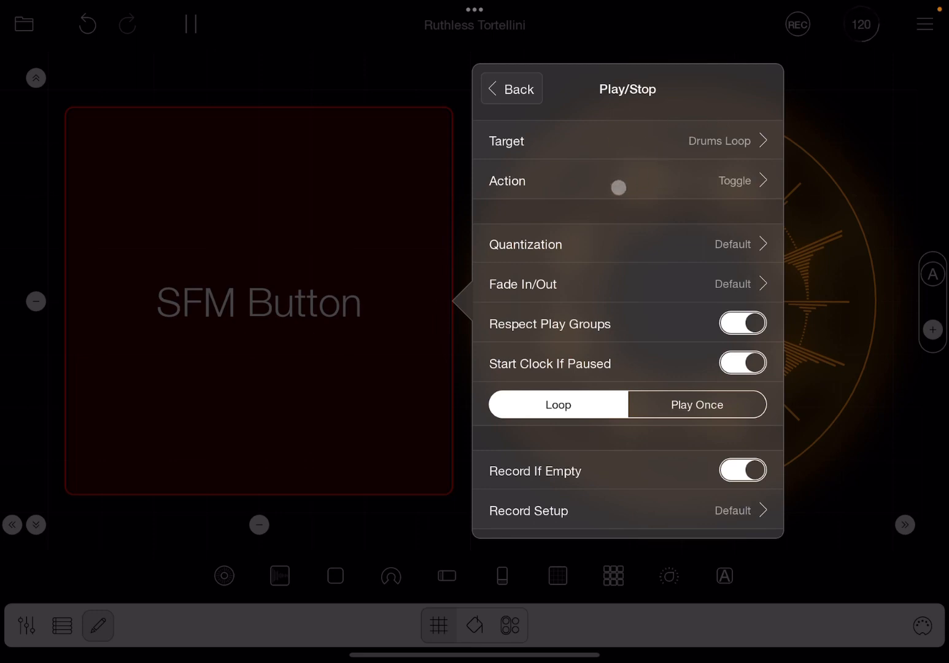
Review the action's Action and Target choices, confirming it targets the Drums Loop clip
left_click(714, 186)
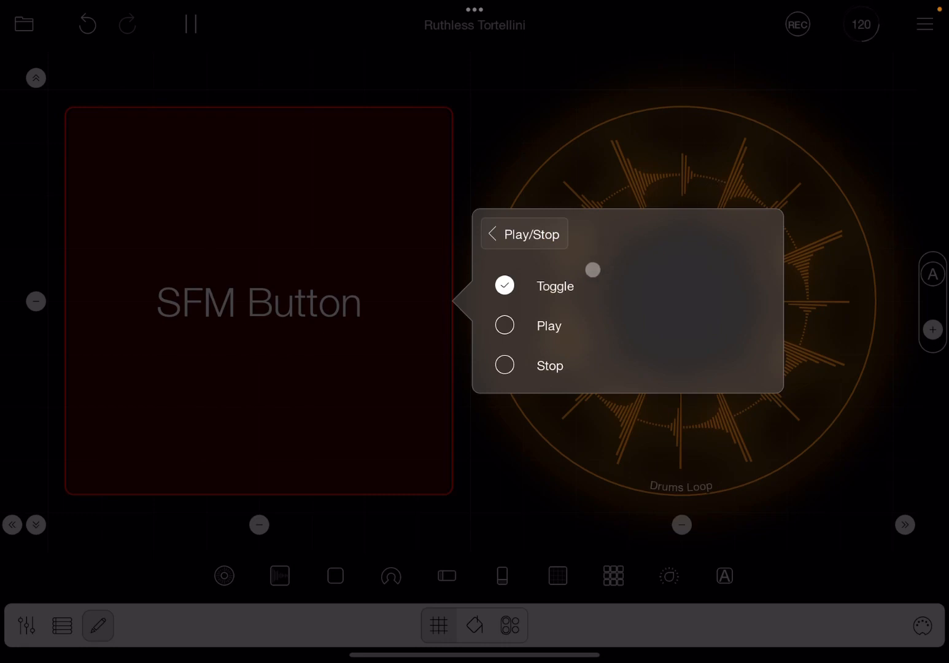
left_click(526, 234)
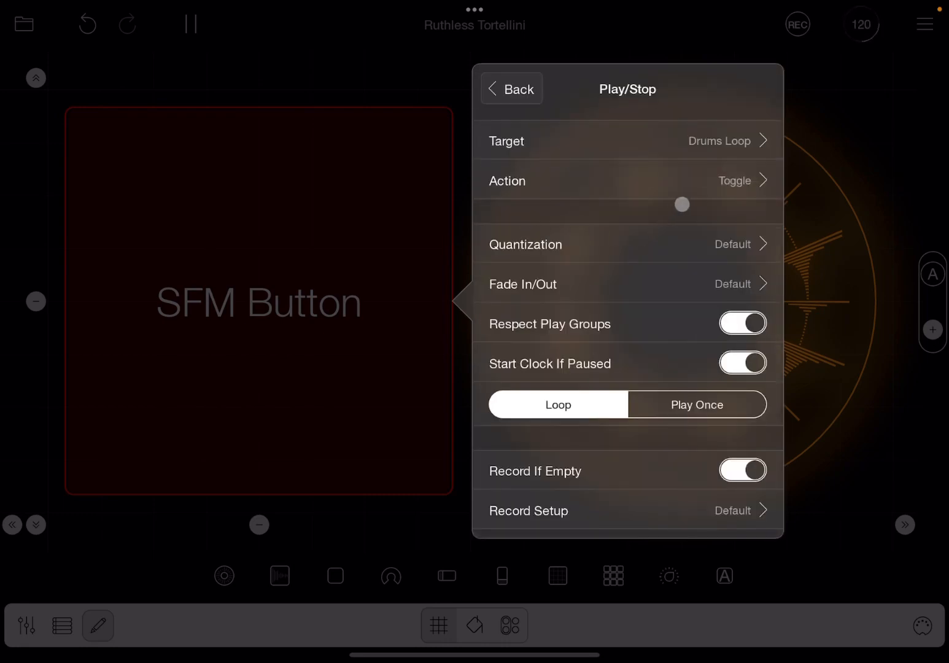
left_click(712, 144)
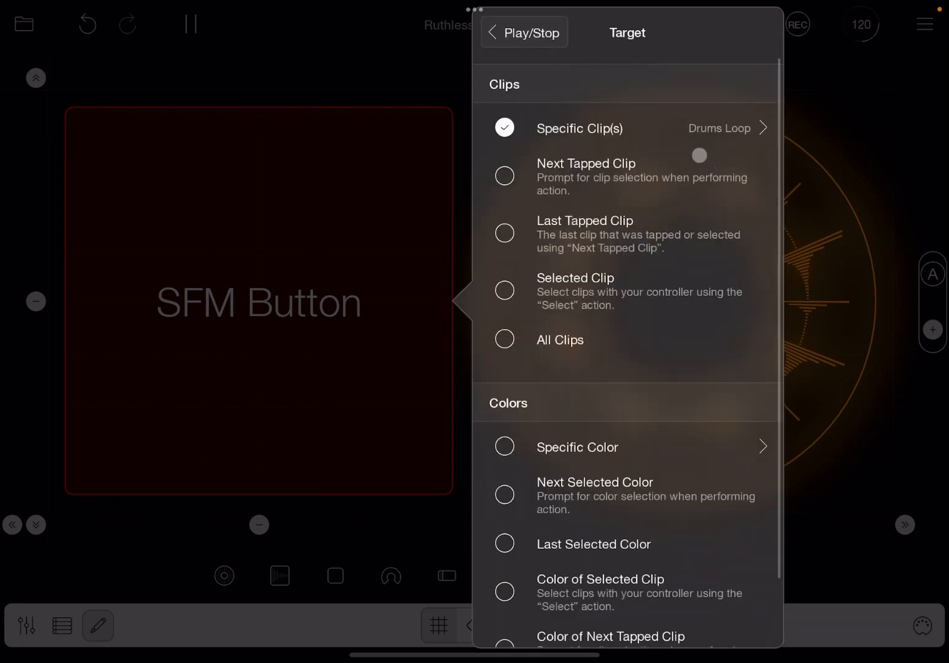
left_click(616, 134)
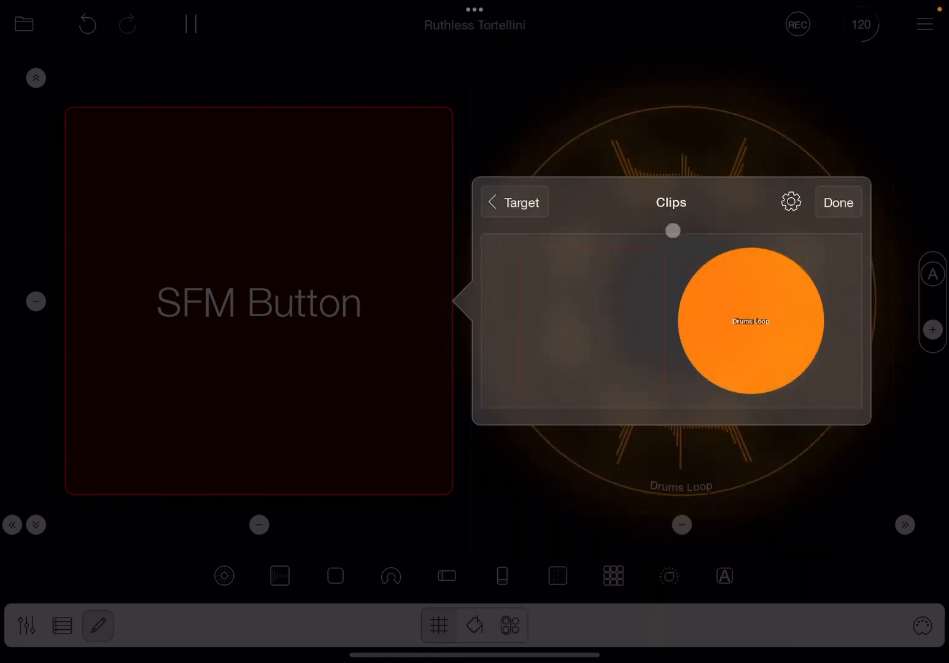
left_click(837, 202)
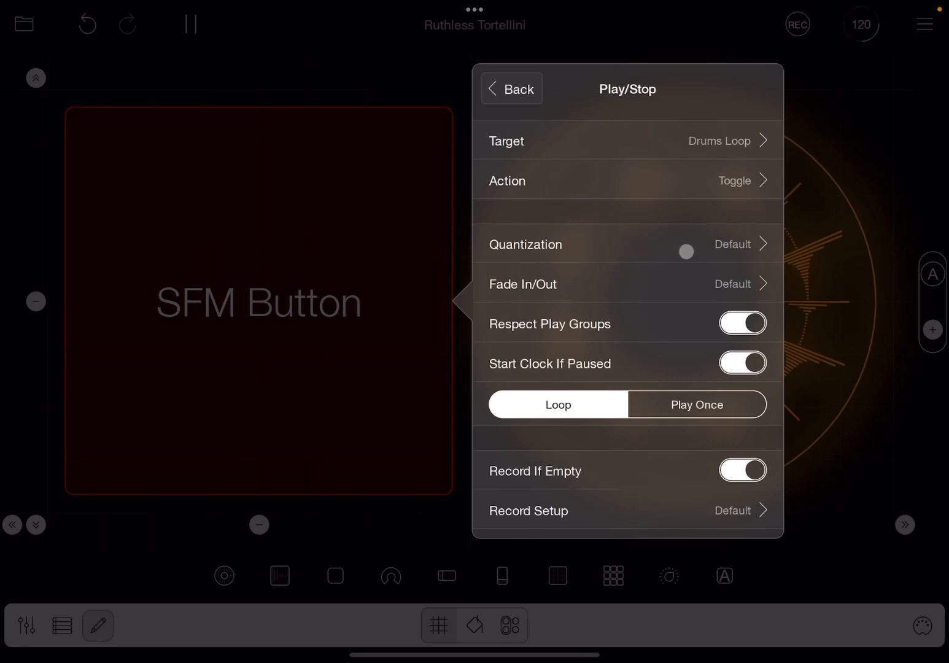
Switch off Use Default Setting in Quantization so play and stop both quantize to Loop
left_click(728, 249)
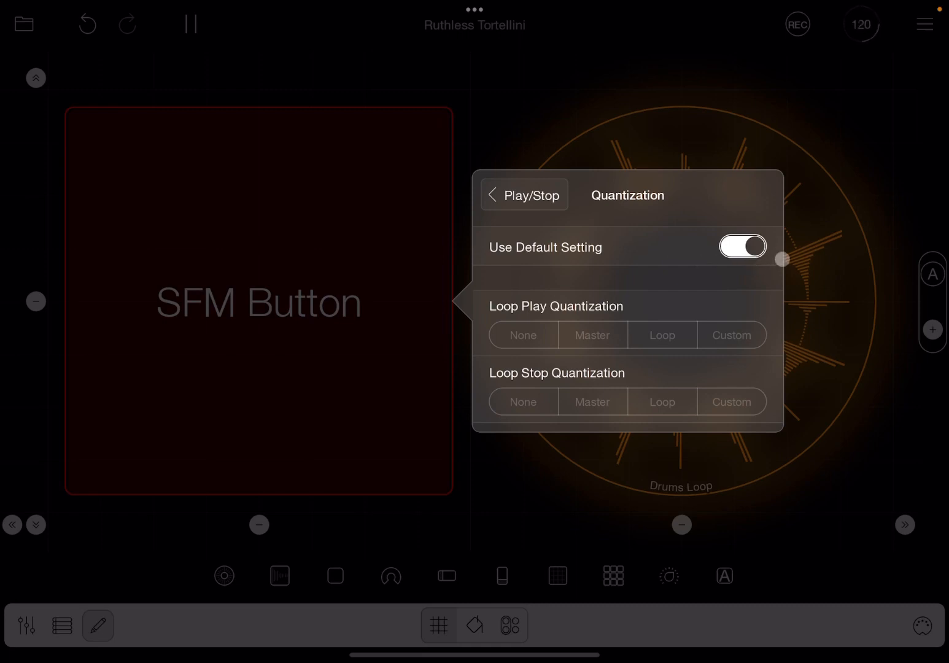
left_click(744, 246)
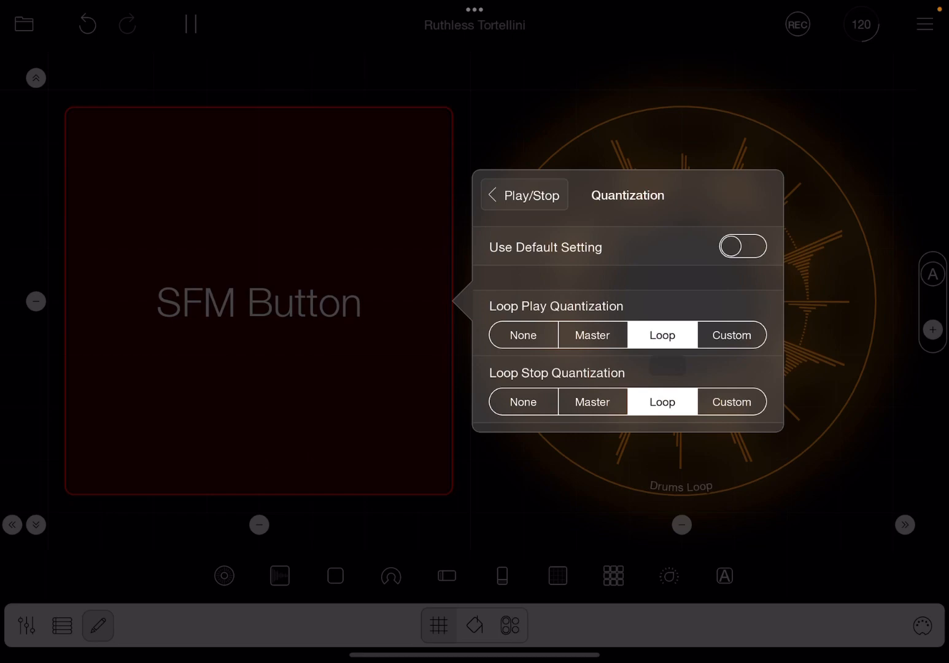
Back in performance view, test the SFM Button by starting and stopping the Drums Loop repeatedly
left_click(509, 500)
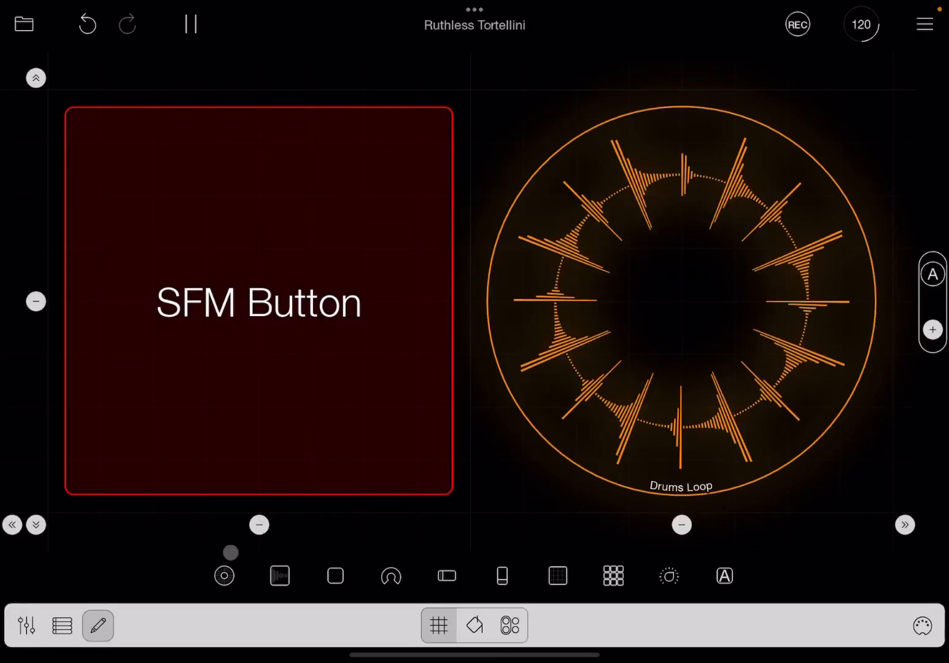
left_click(99, 626)
left_click(259, 324)
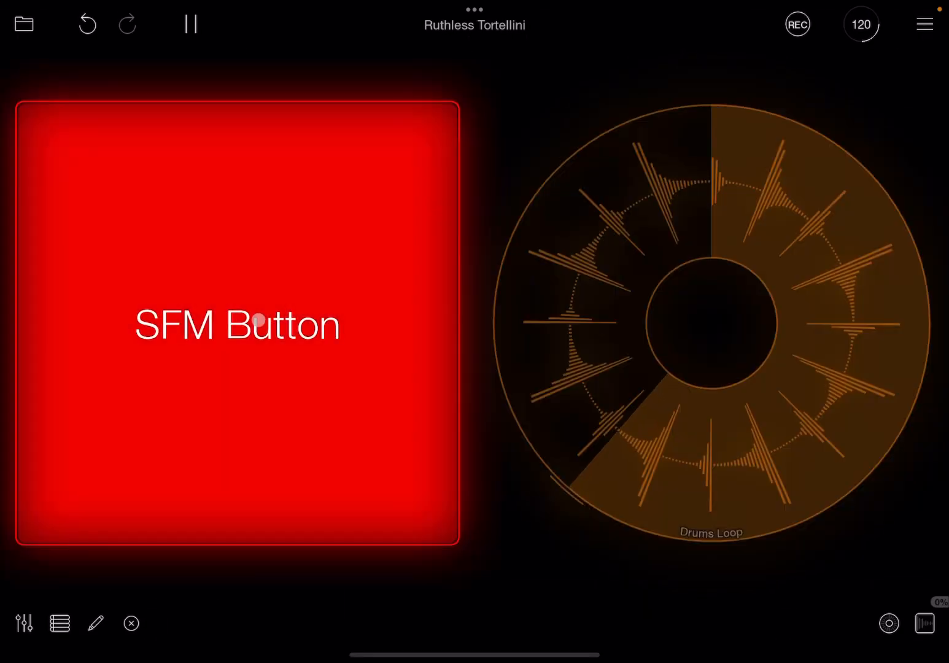
left_click(260, 324)
left_click(363, 333)
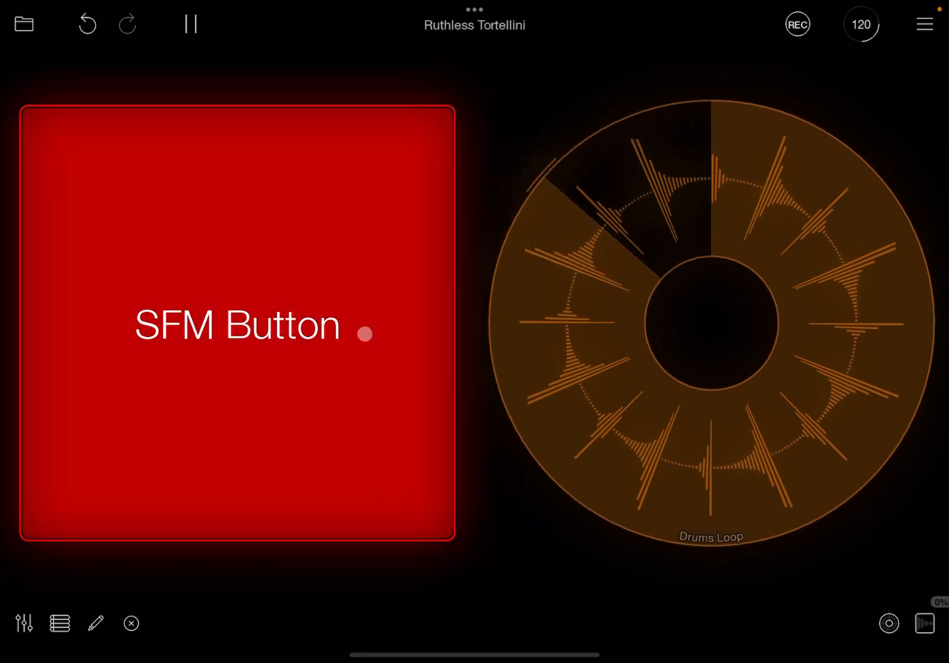
left_click(296, 351)
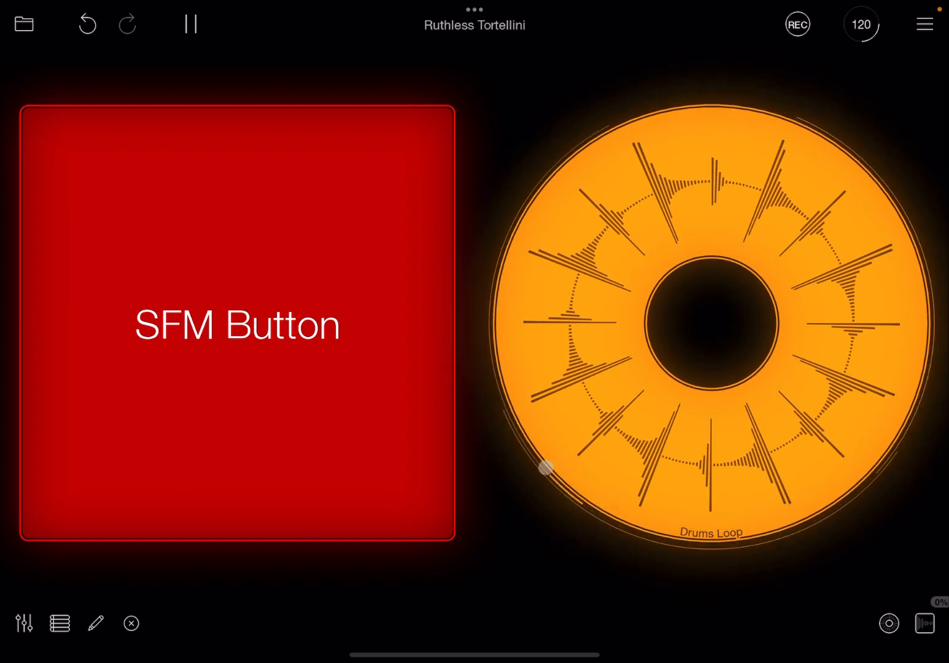
left_click(395, 420)
left_click(553, 320)
left_click(480, 333)
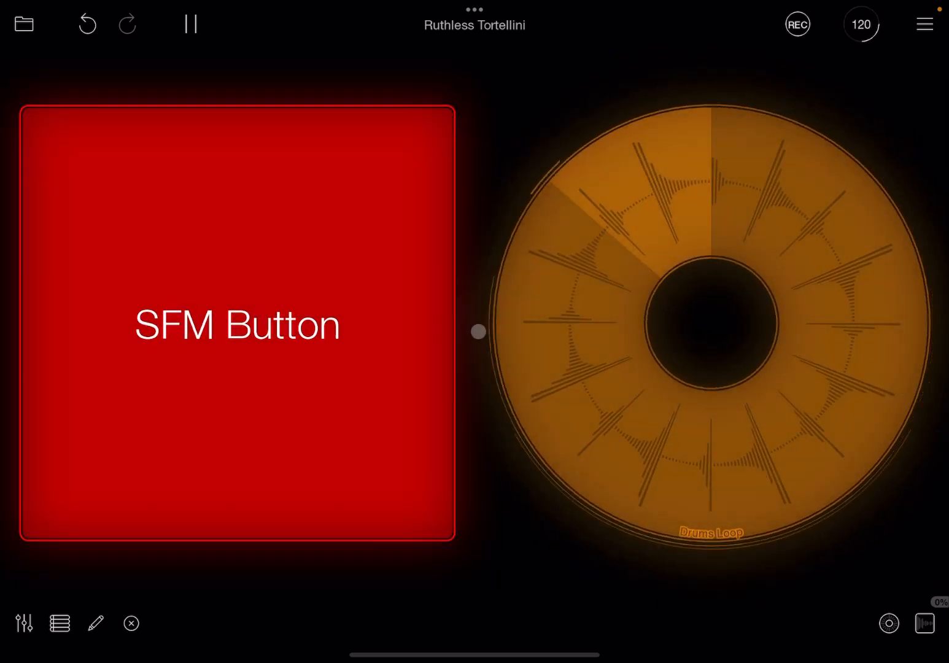
left_click(549, 248)
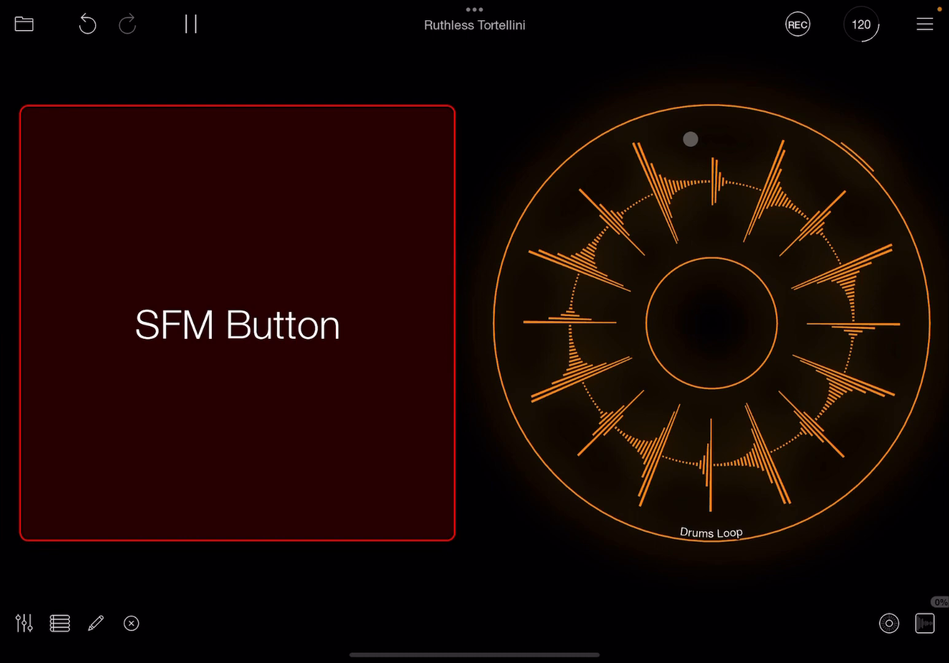
Reopen the SFM Button's Play/Stop Drums Loop quantization settings, briefly re-enabling the default
left_click(95, 623)
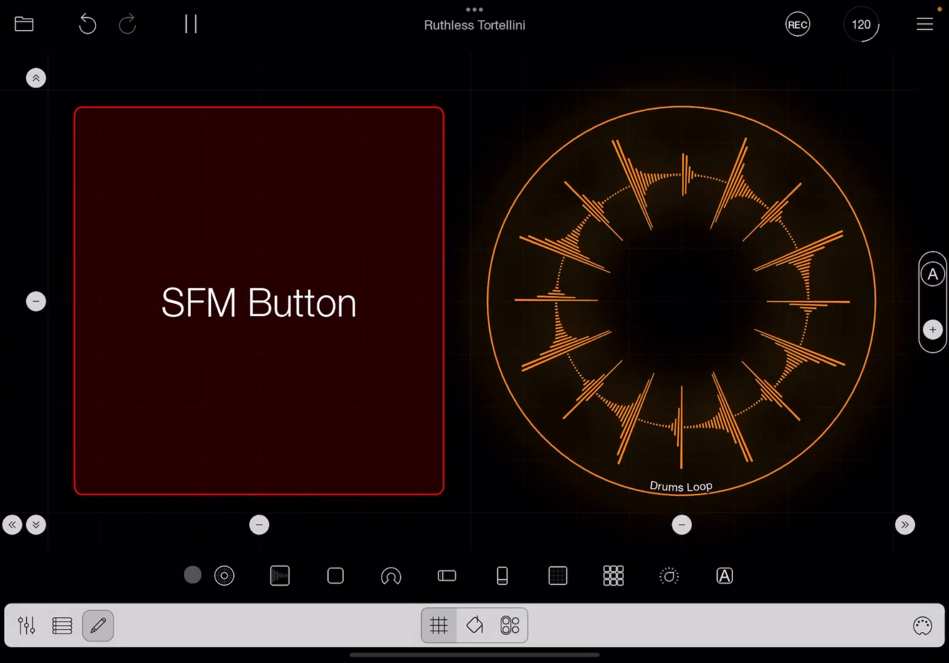
left_click(291, 362)
left_click(619, 139)
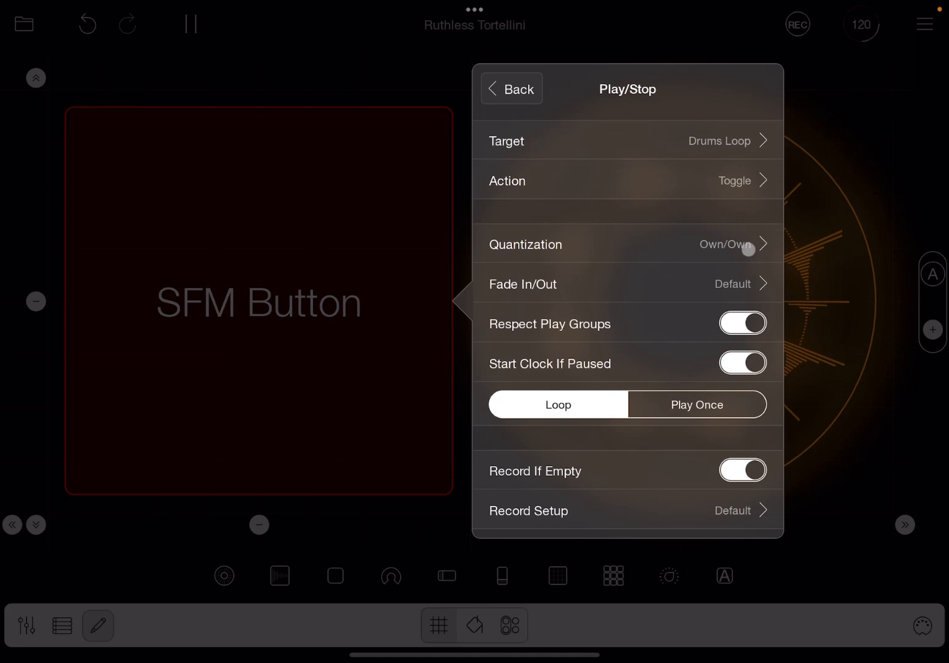
left_click(749, 250)
left_click(531, 196)
left_click(740, 244)
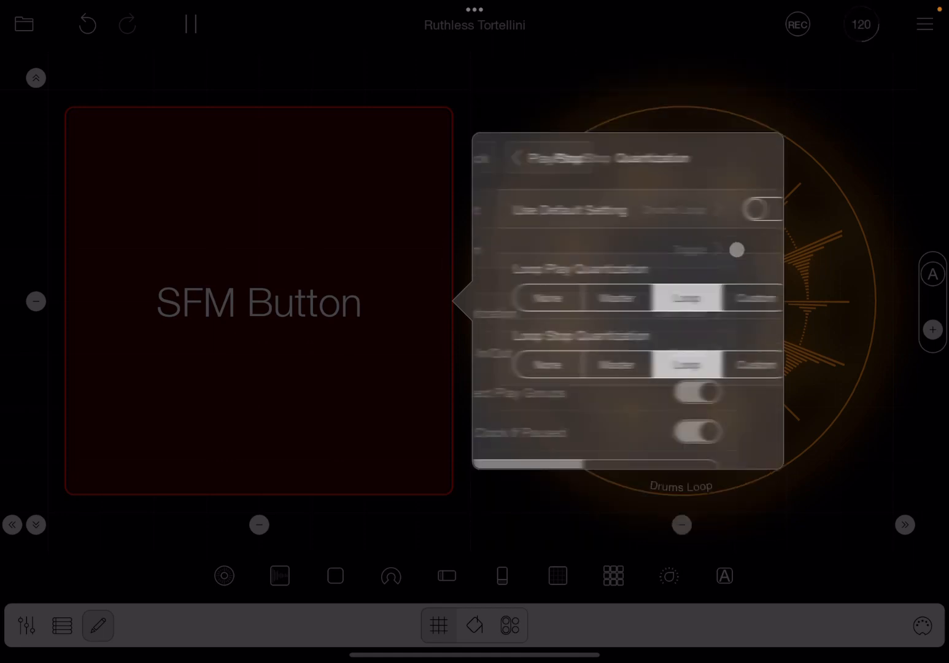
left_click(741, 246)
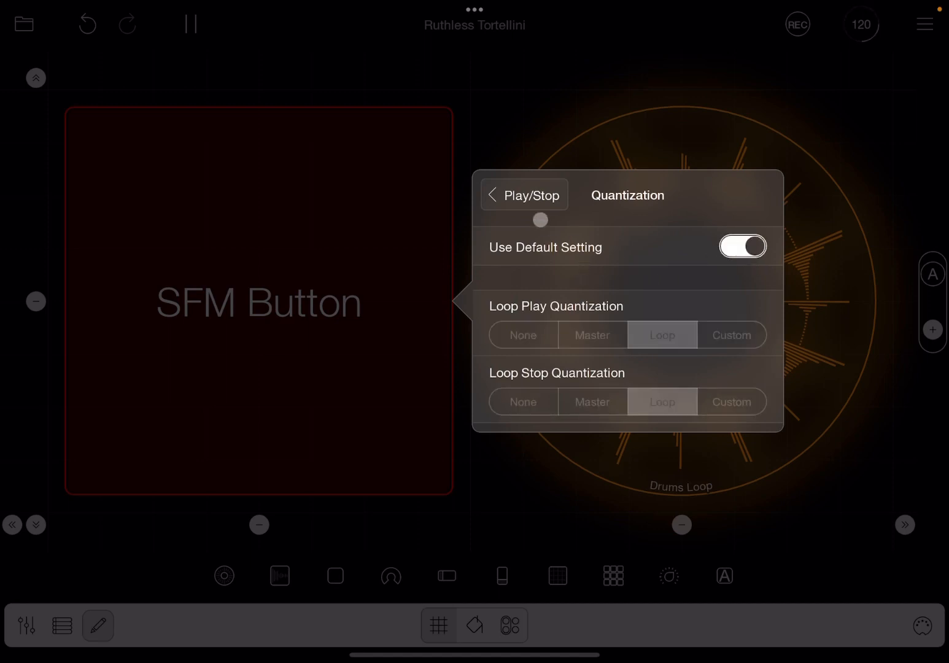
left_click(531, 194)
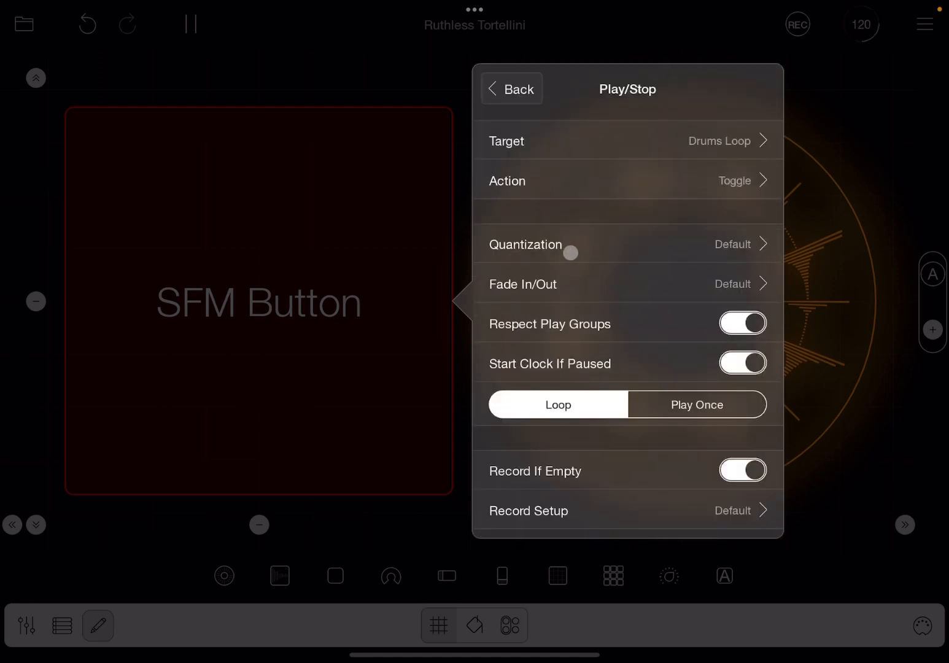
Disable default quantization, set Loop Play Quantization to None and keep Stop on Loop
left_click(727, 250)
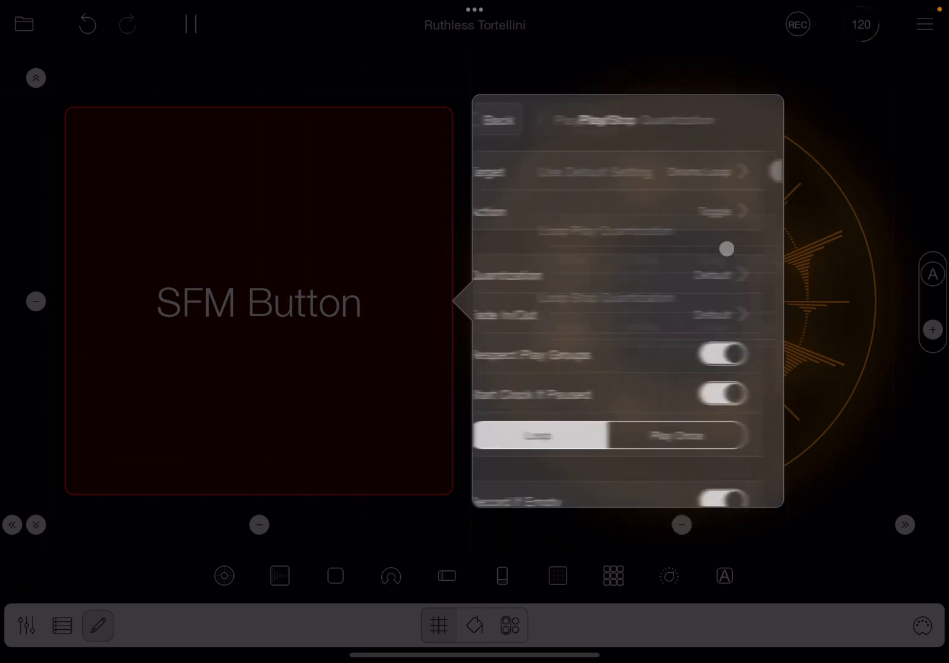
left_click(742, 247)
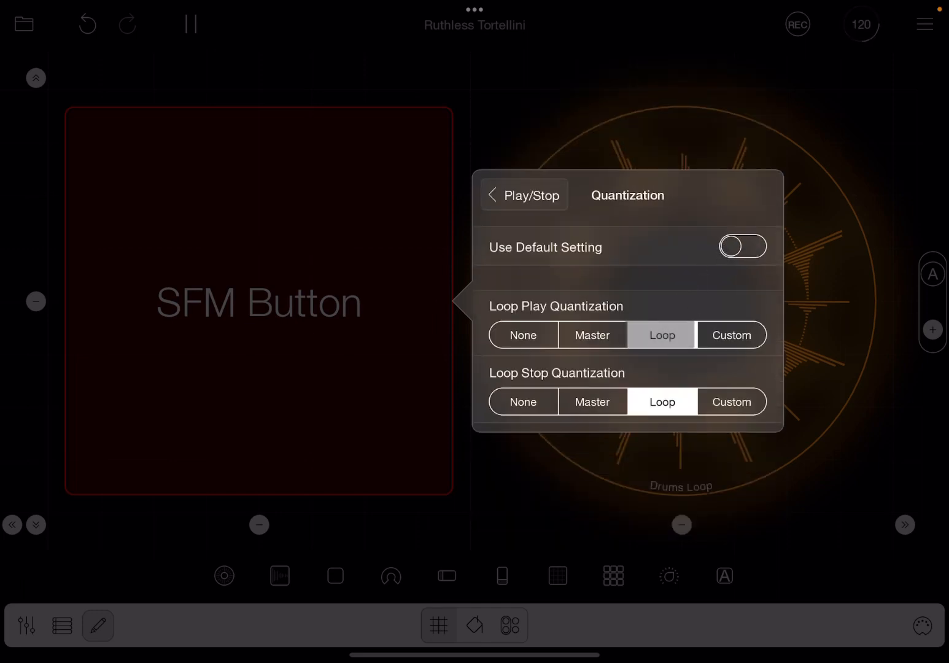
left_click(523, 334)
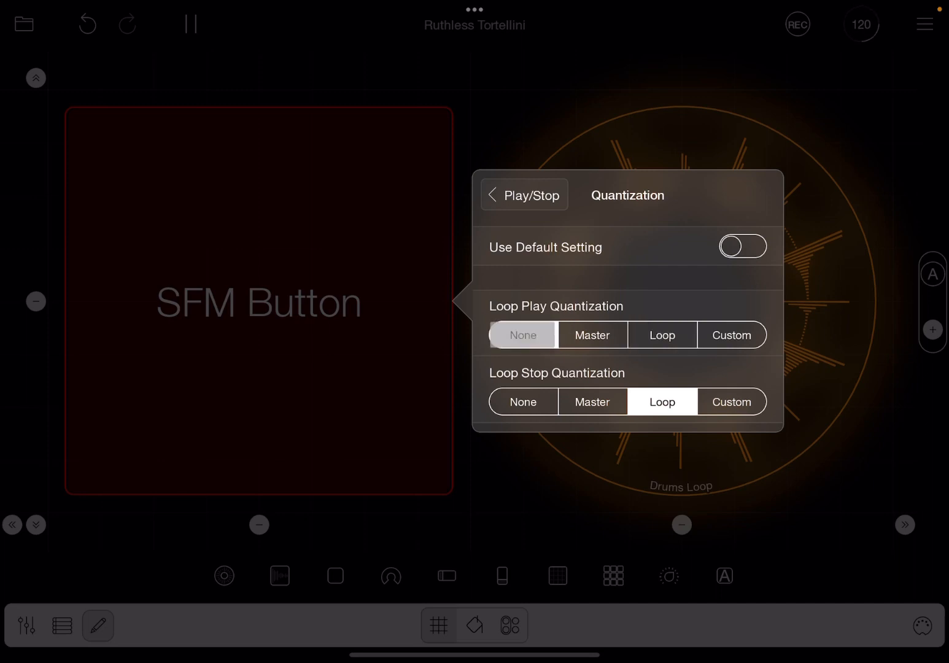
left_click(523, 335)
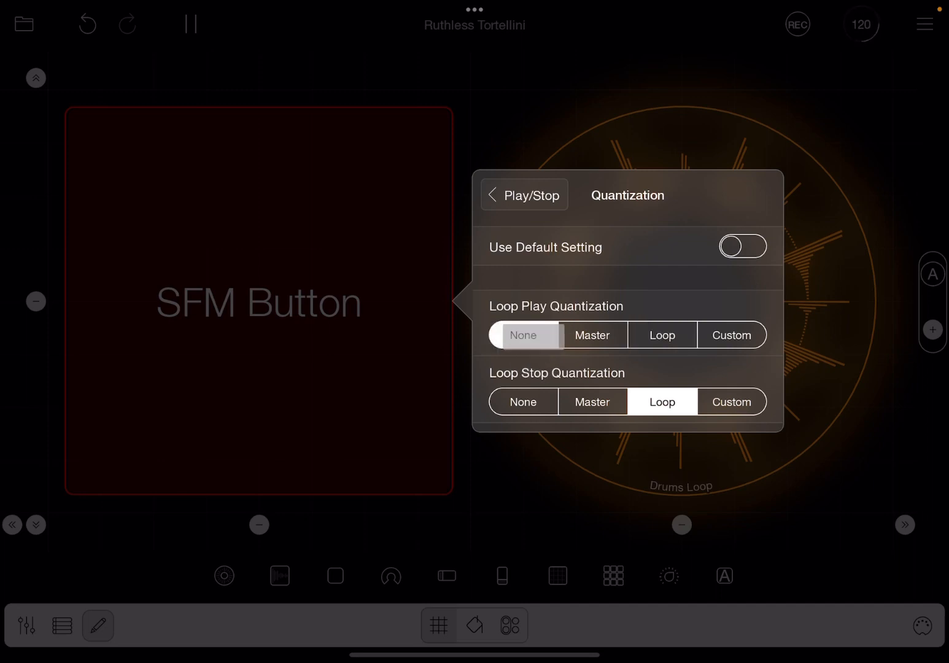
left_click(662, 401)
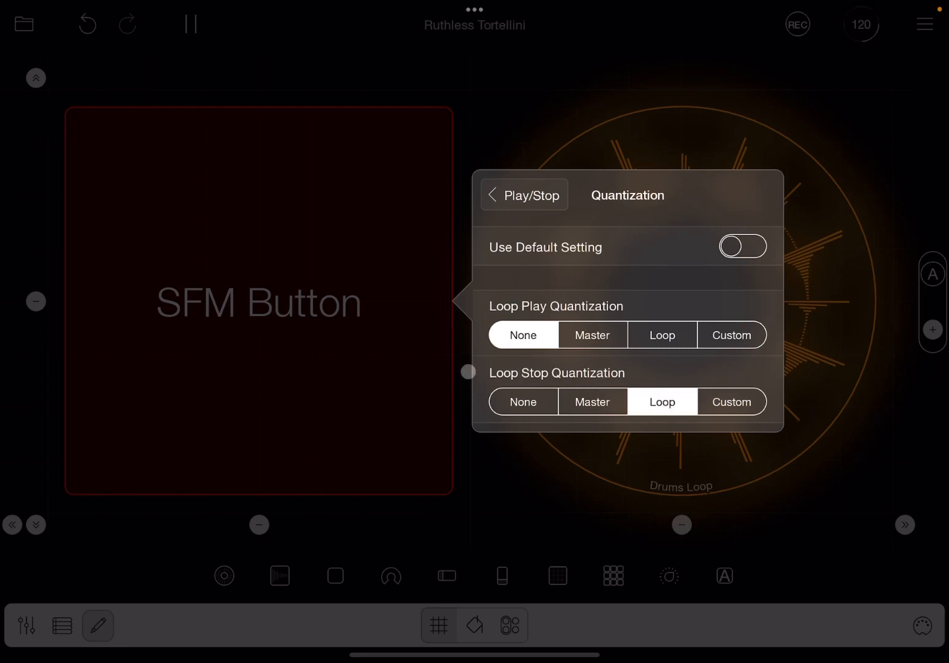
Exit editing, start the Drums Loop immediately from the SFM Button, then stop it
left_click(98, 630)
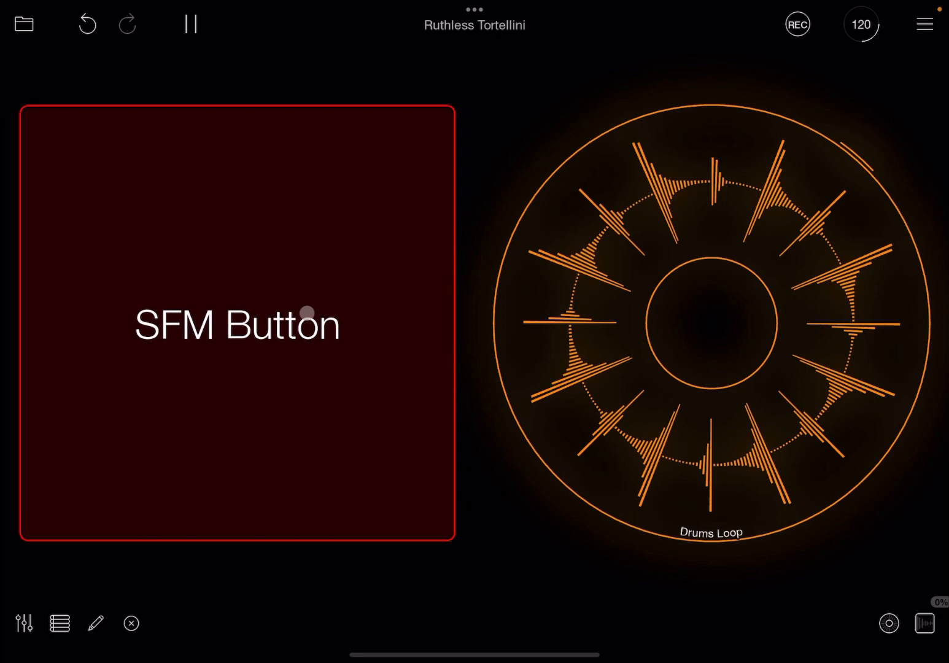
left_click(285, 319)
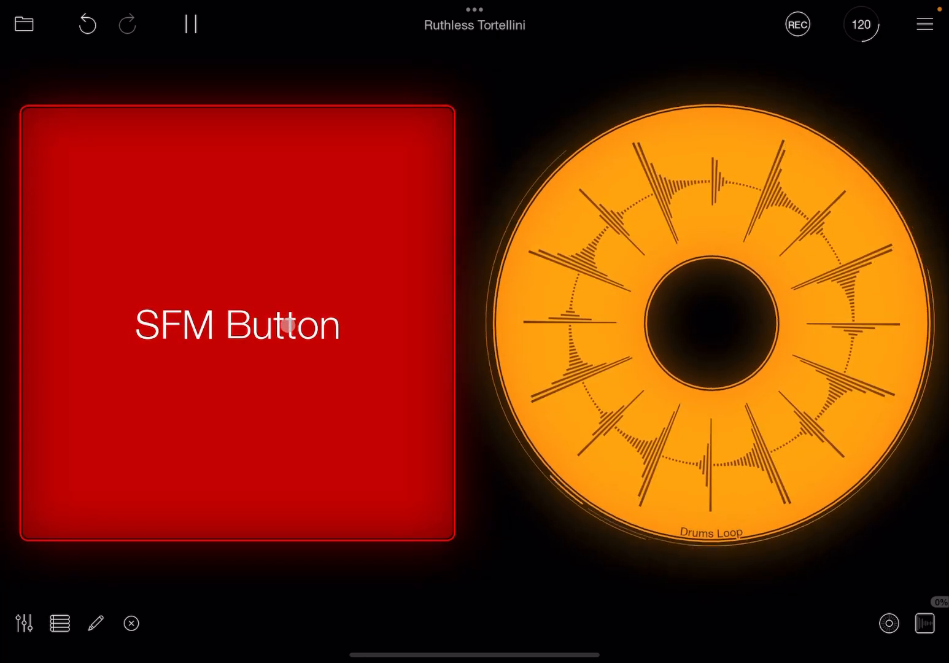
left_click(296, 299)
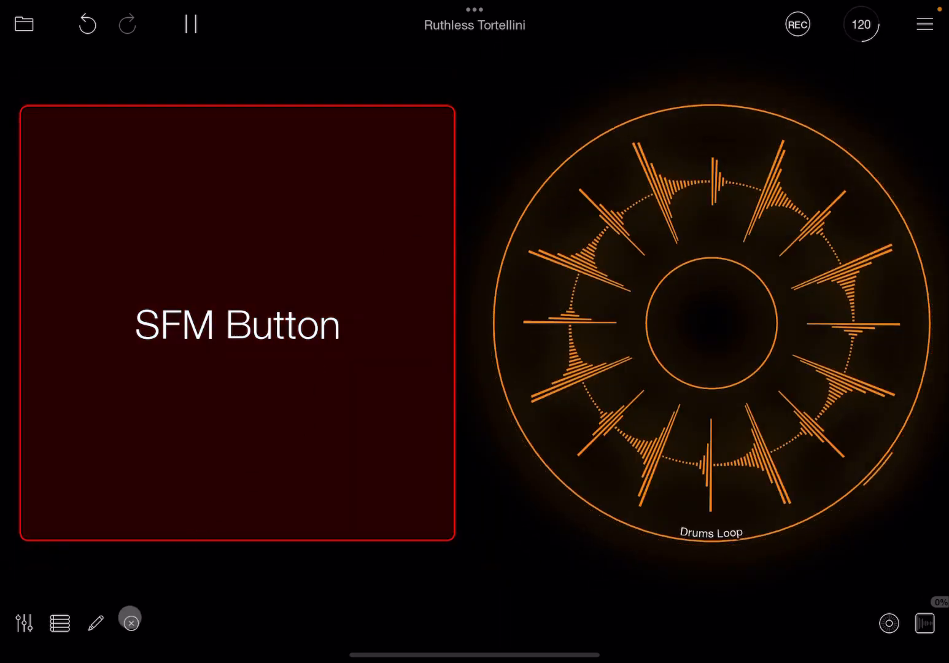
Enter editing and reopen the SFM Button's Play/Stop Drums Loop quantization settings
left_click(94, 622)
left_click(298, 338)
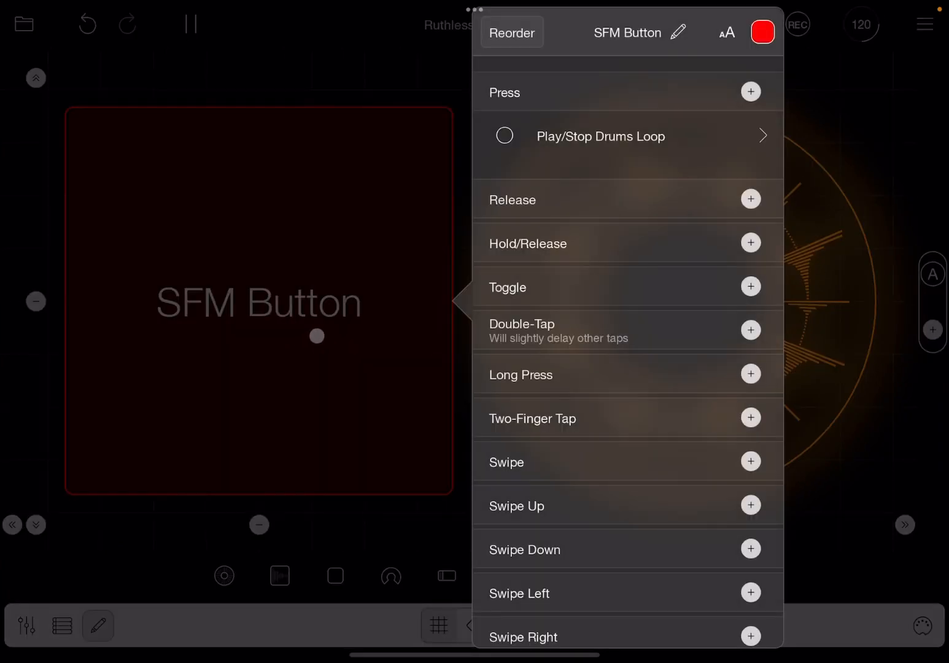
left_click(621, 144)
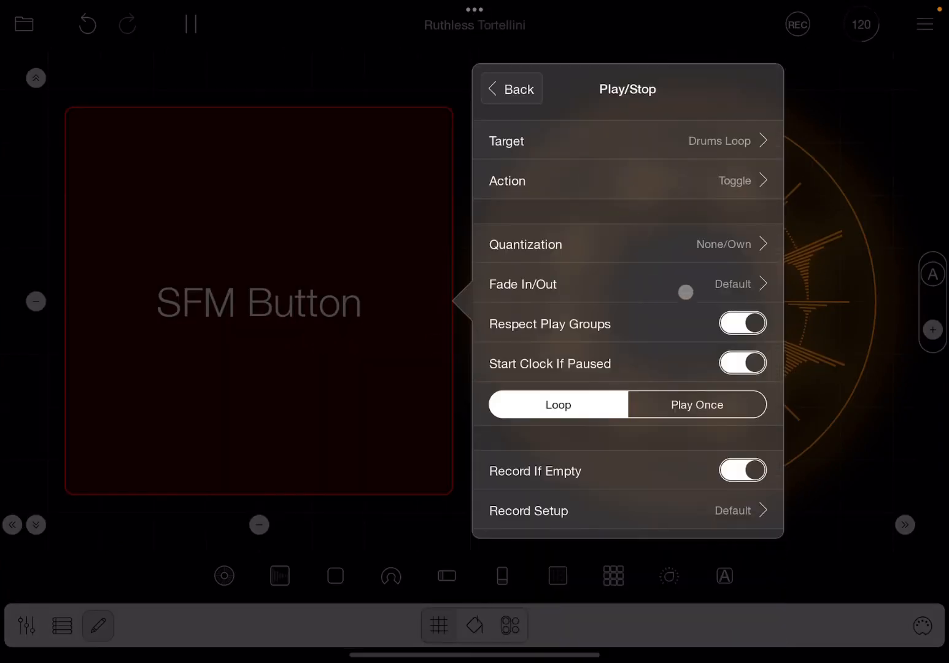
left_click(701, 253)
left_click(529, 195)
left_click(701, 245)
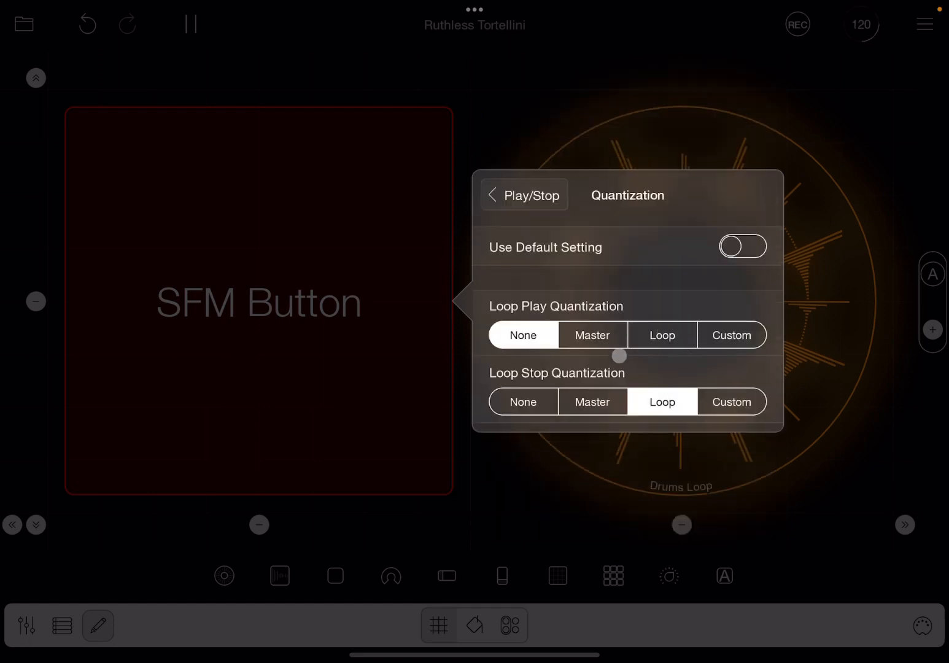
Try Loop and Master options, then set both play and stop quantization to None
left_click(523, 335)
left_click_drag(592, 402, 662, 401)
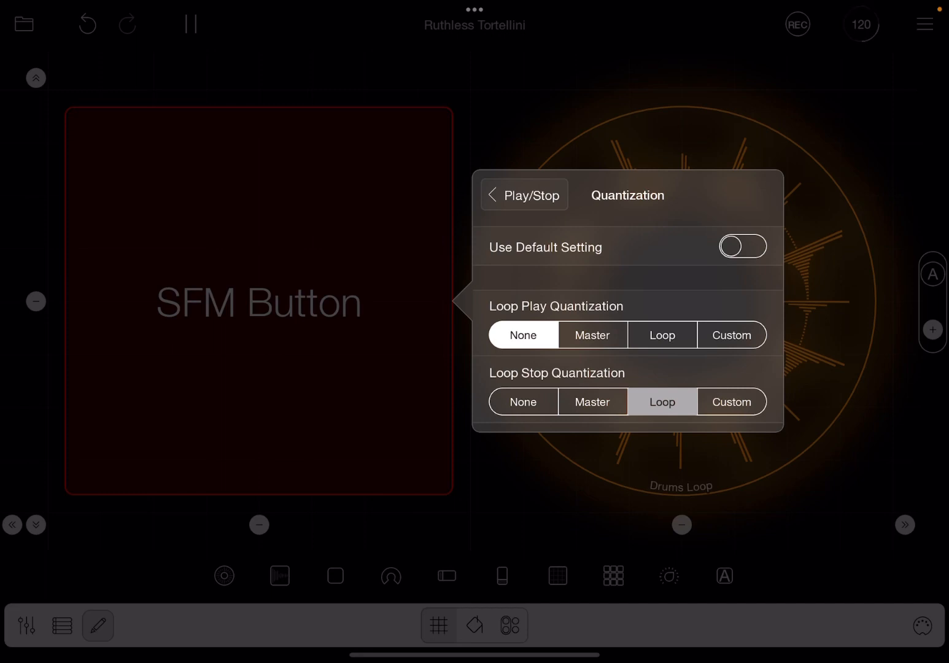
left_click(662, 401)
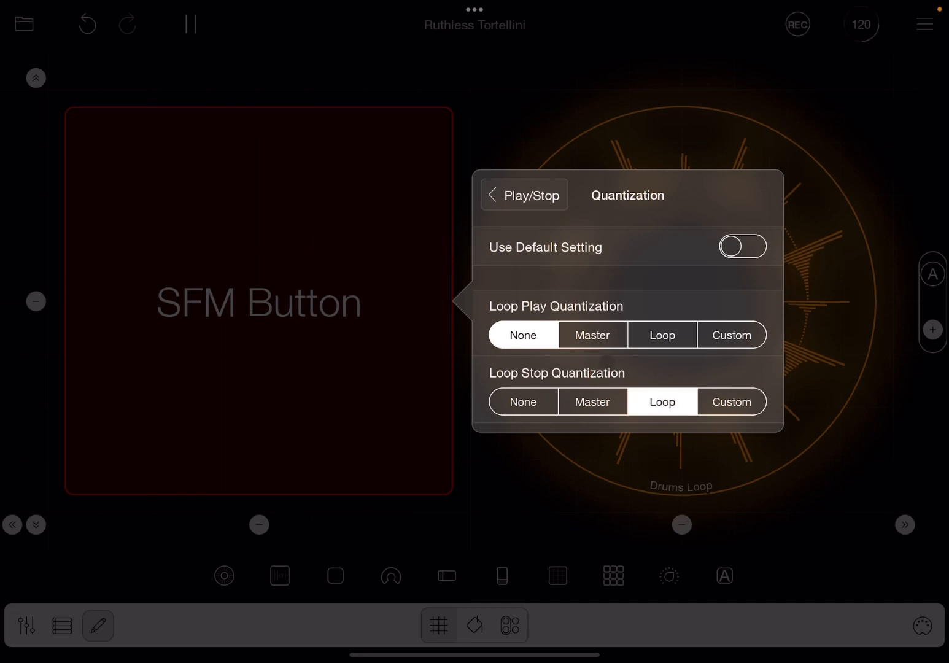
left_click(592, 335)
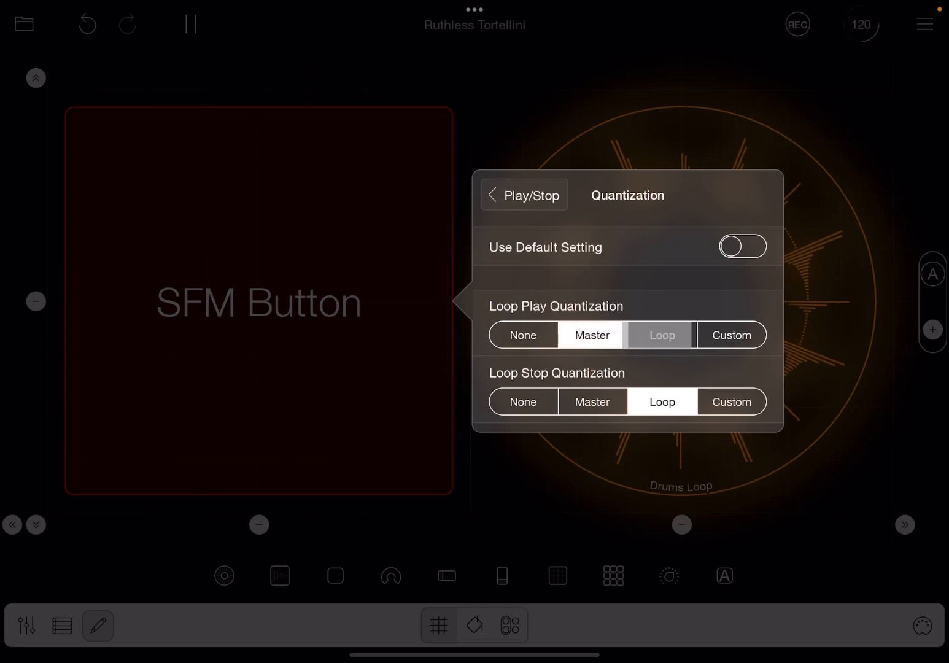
left_click(594, 402)
left_click(522, 336)
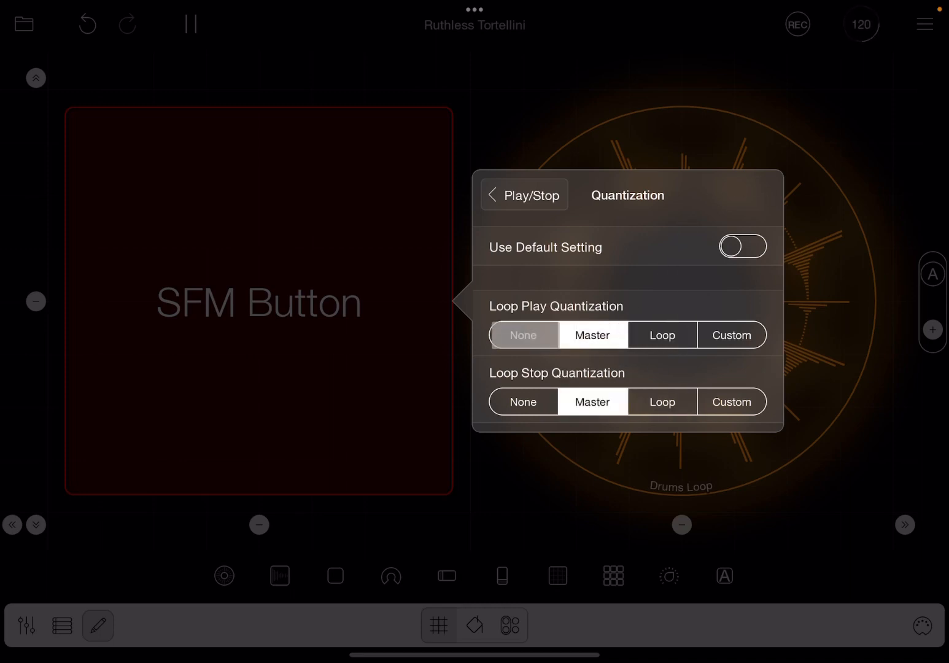
left_click(524, 401)
Close settings, play then stop the Drums Loop with the SFM Button, and re-enter editing
left_click(164, 513)
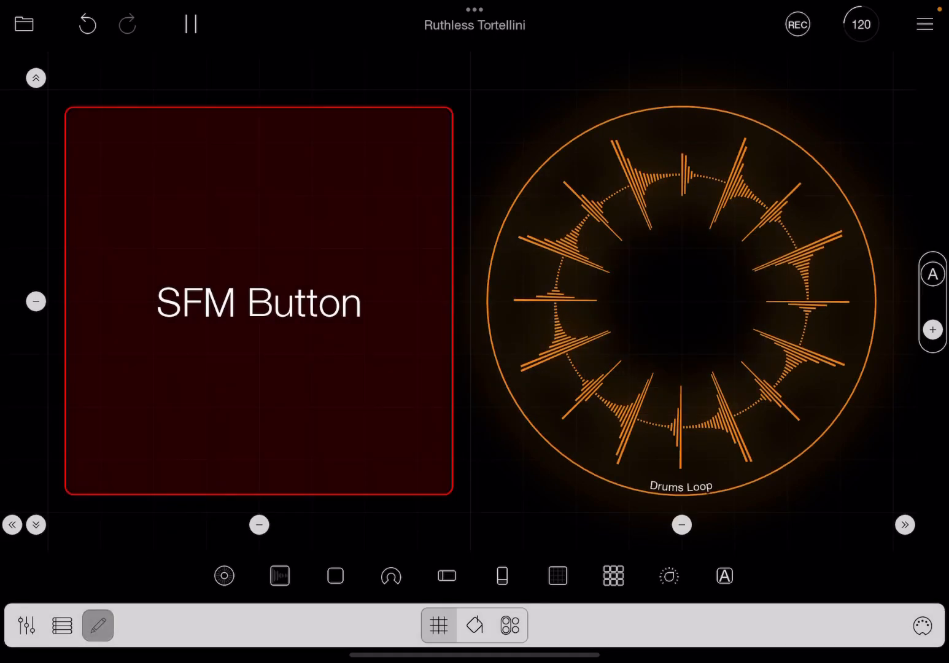
left_click(97, 625)
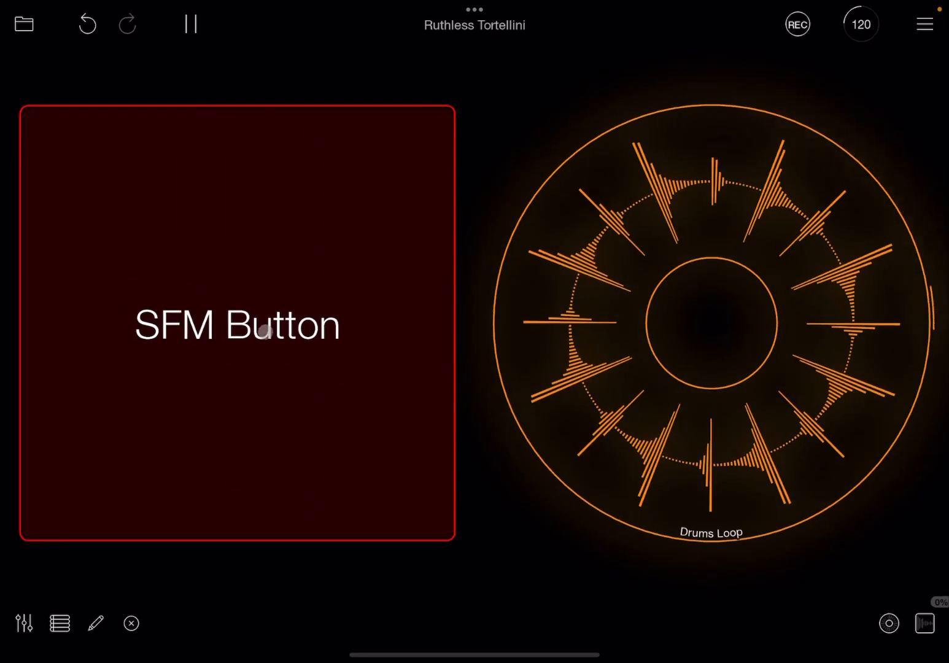
left_click(259, 333)
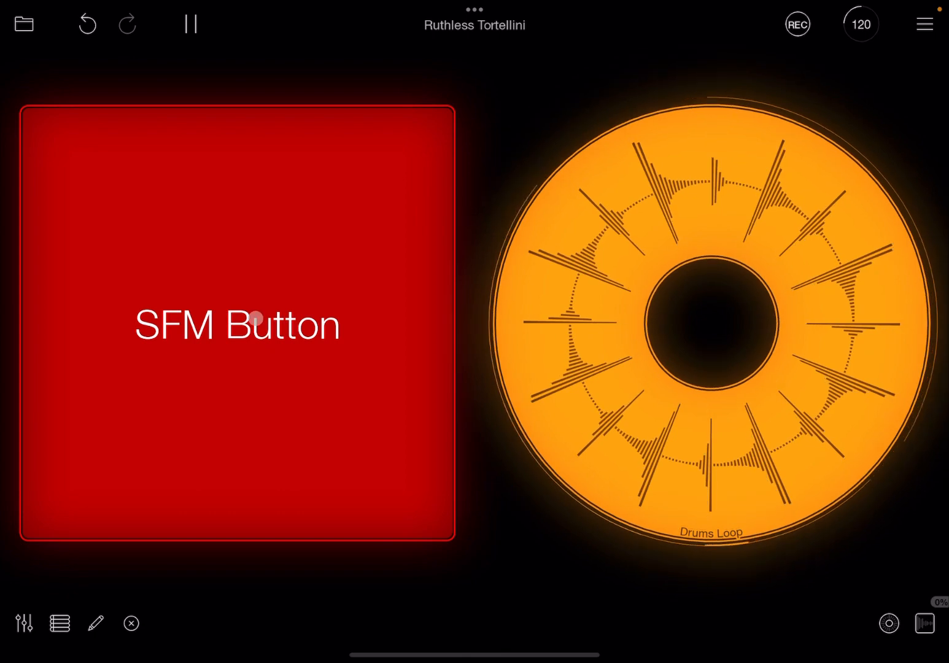
left_click(259, 326)
left_click(95, 623)
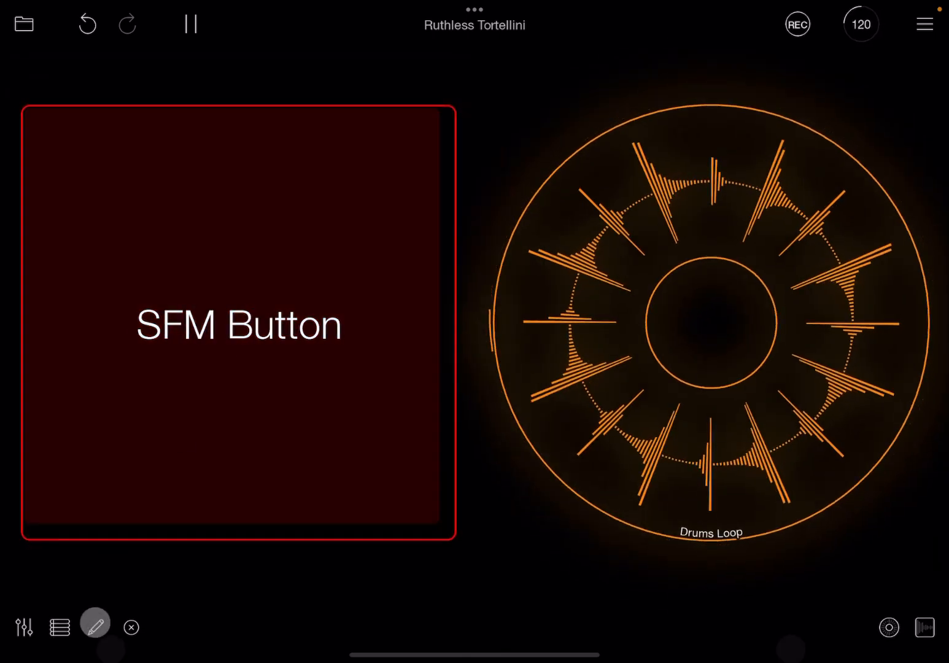
Open the SFM Button's Play/Stop Drums Loop quantization options
left_click(319, 356)
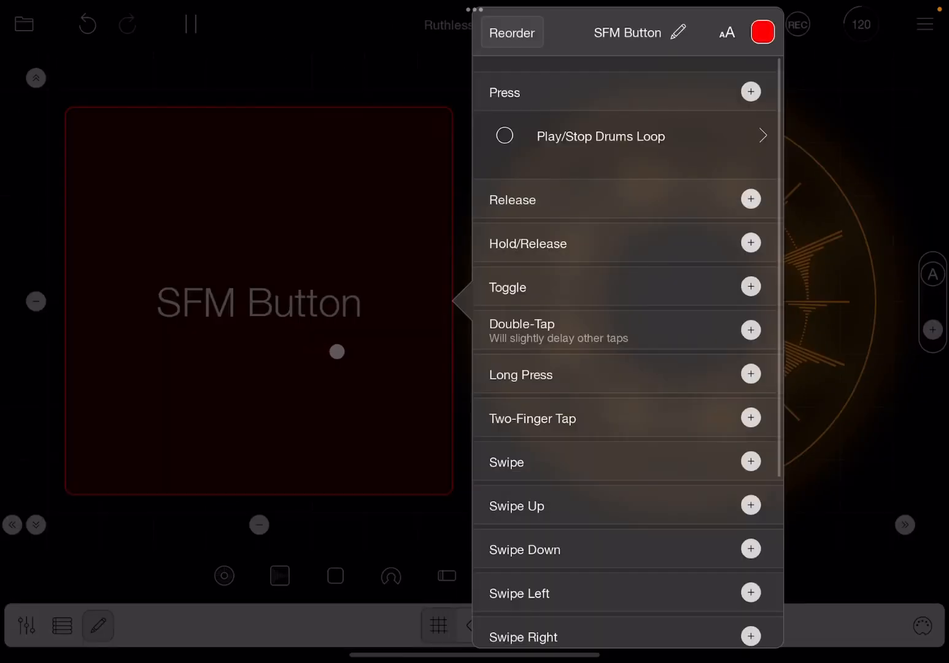
left_click(631, 142)
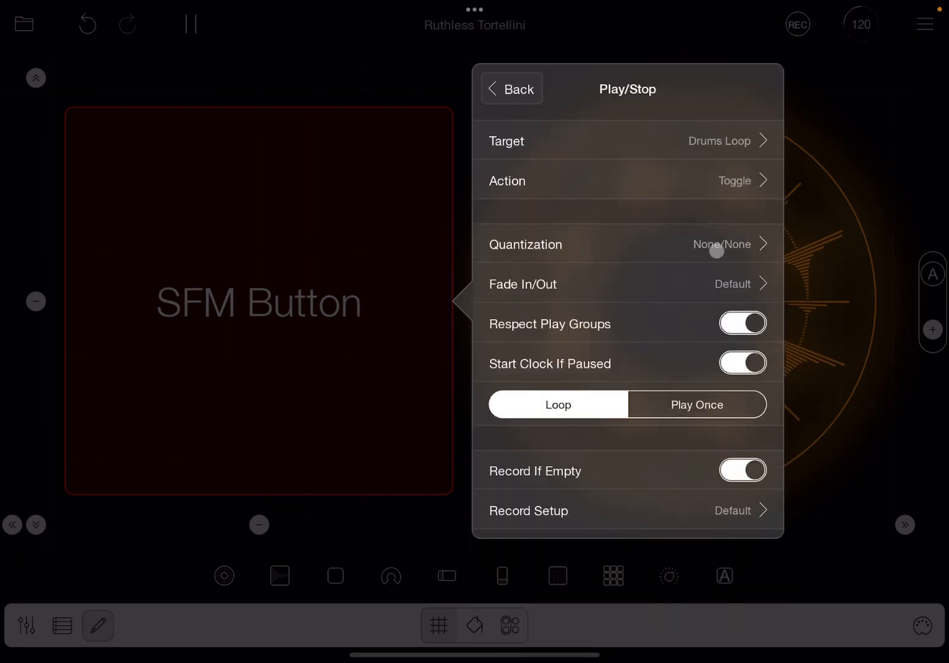
left_click(740, 245)
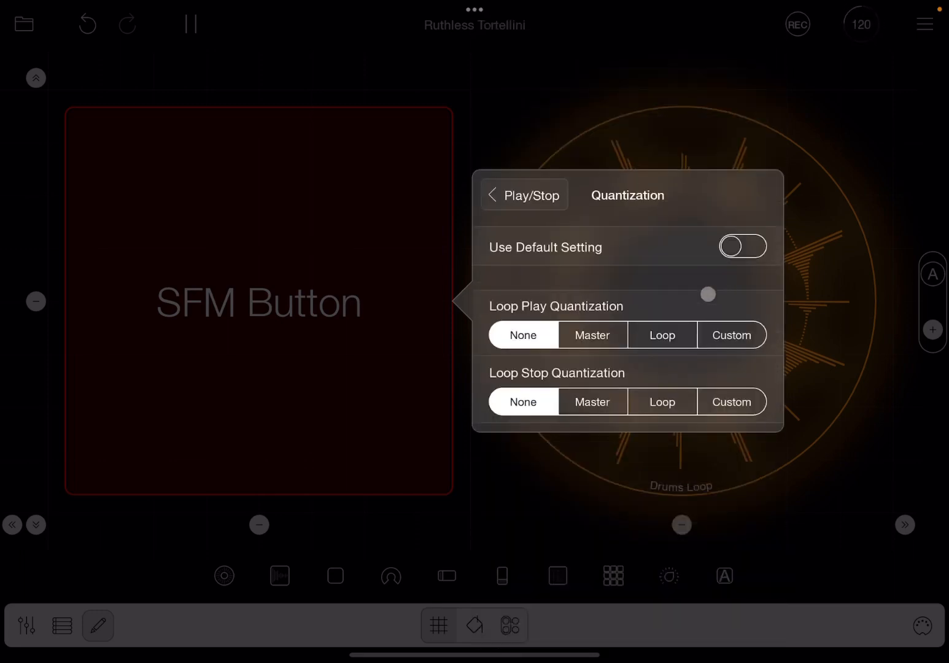
Set Custom play quantization of 8 Bars with stop left on None, then close the settings
left_click(732, 335)
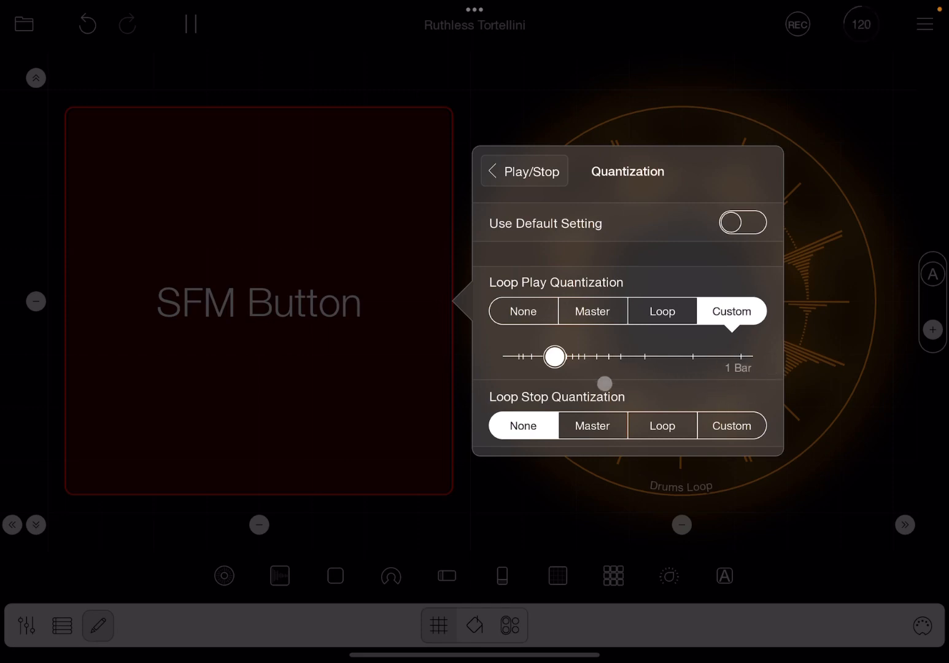
mouse_move(555, 357)
left_mouse_down()
mouse_move(467, 360)
mouse_move(539, 360)
left_mouse_up()
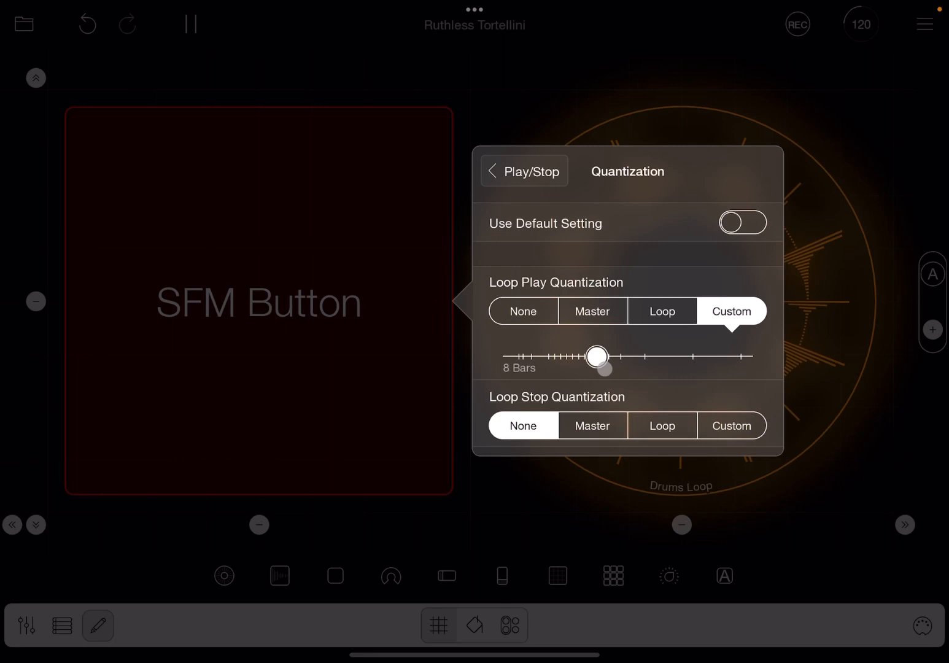
left_click(511, 425)
left_click(523, 425)
left_click(116, 581)
Leave editing, start the Drums Loop after its 8-bar count-in, stop it instantly, and re-enter editing
left_click(98, 625)
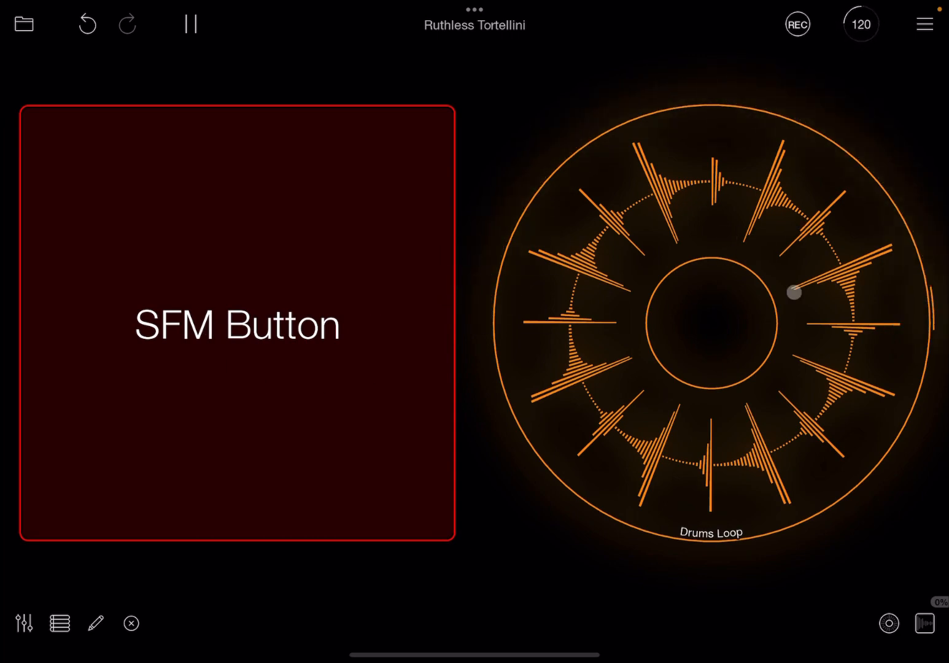
left_click(197, 312)
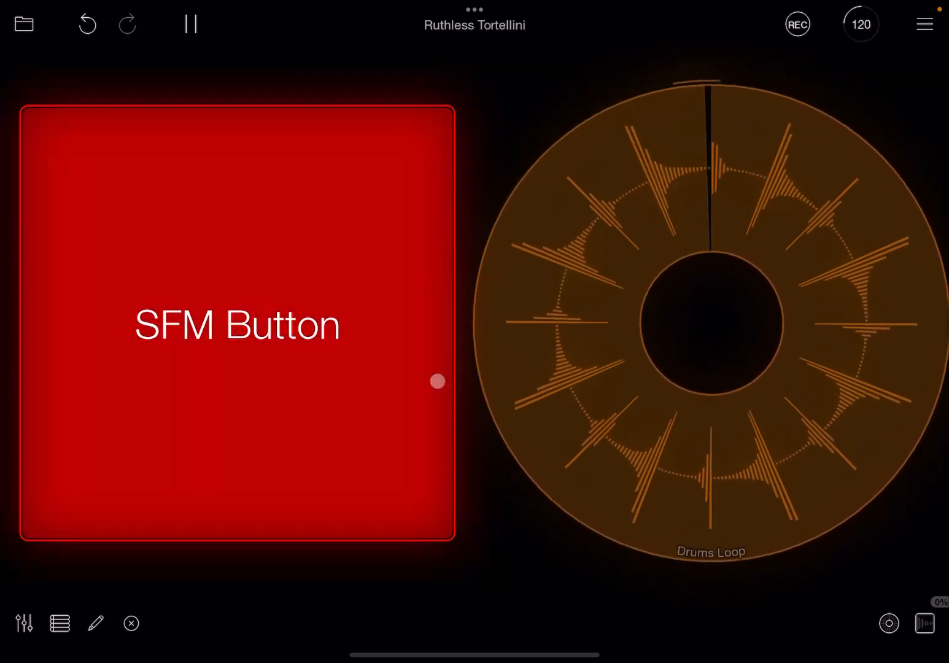
left_click(285, 354)
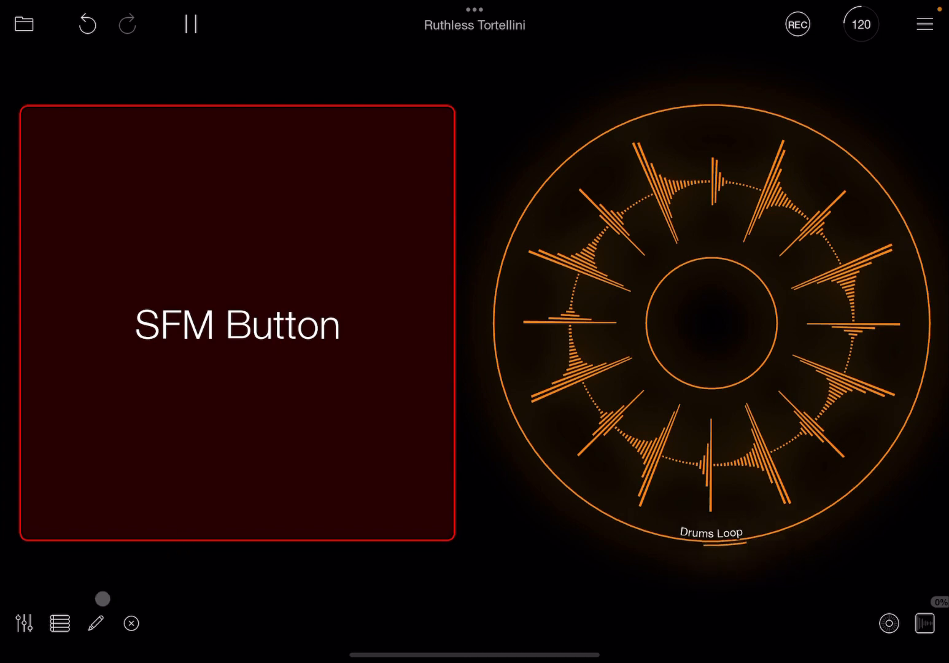
left_click(95, 623)
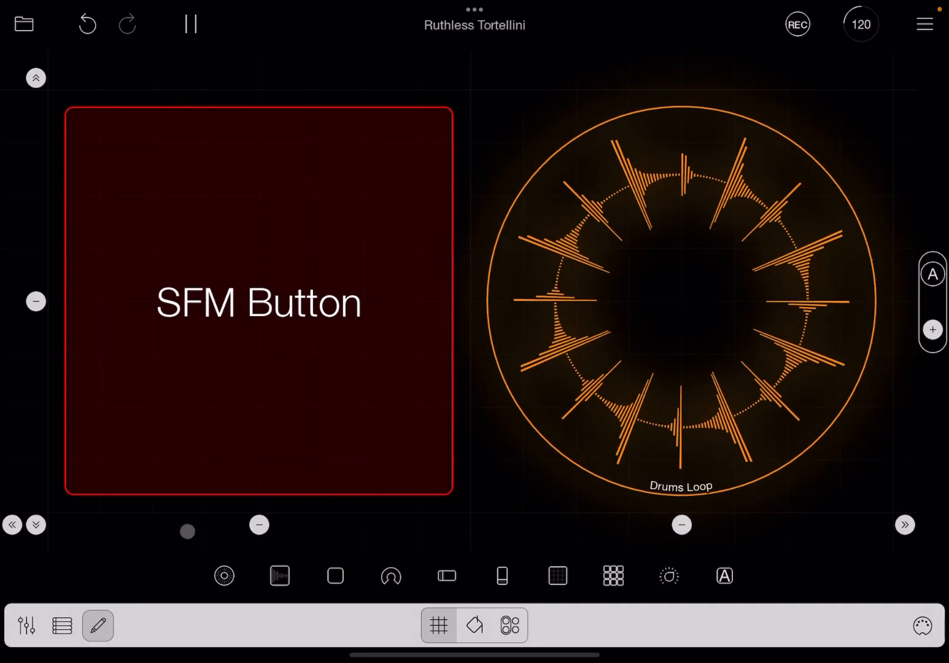
Set the Play/Stop Drums Loop action's custom play quantization to 2 Beats, leaving stop at None
left_click(260, 383)
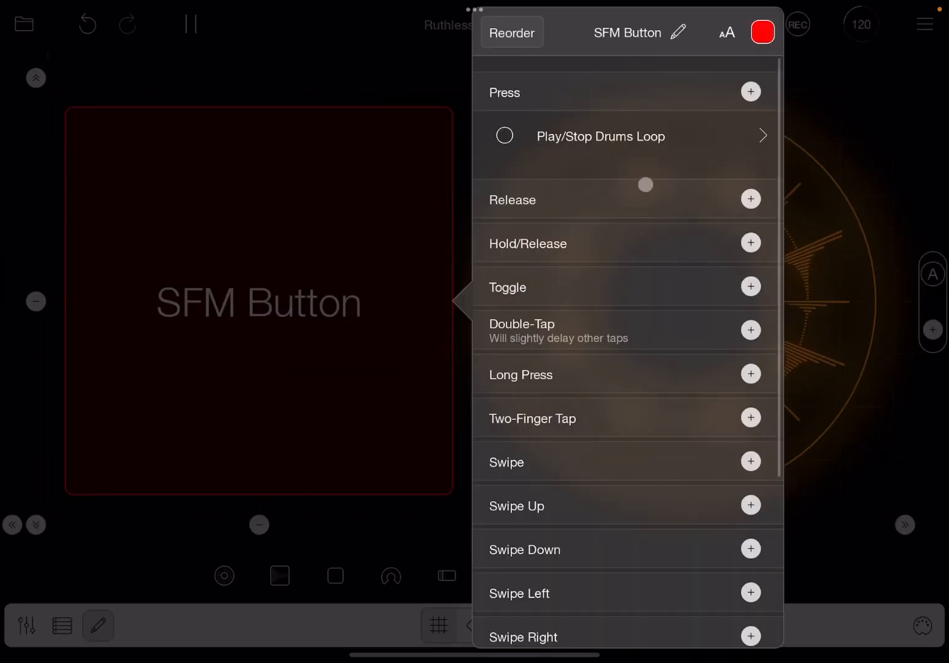
left_click(649, 141)
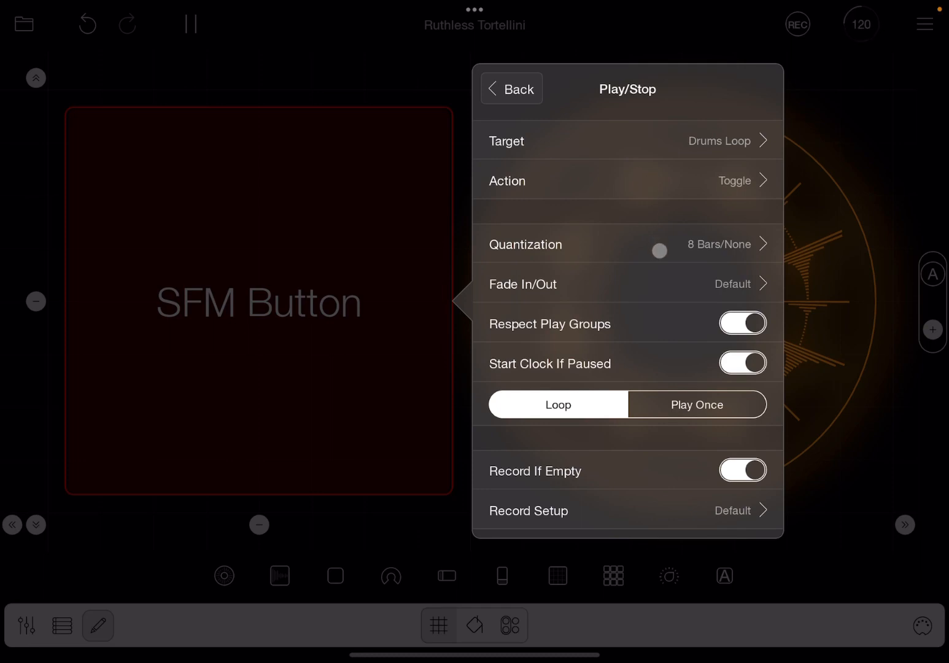
left_click(708, 245)
left_click(732, 311)
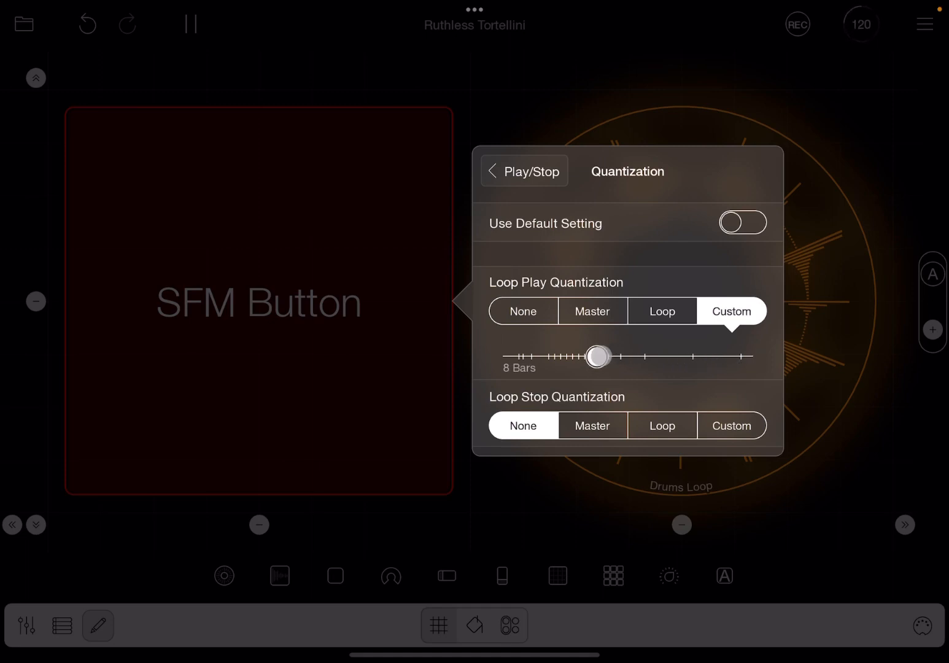
left_click_drag(597, 357, 742, 357)
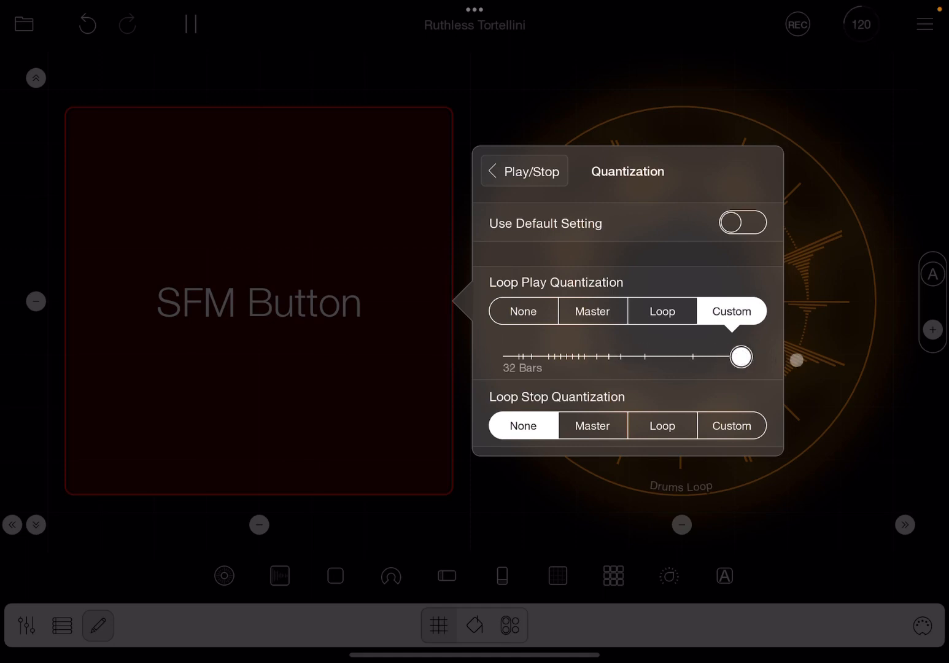
left_click_drag(741, 357, 607, 361)
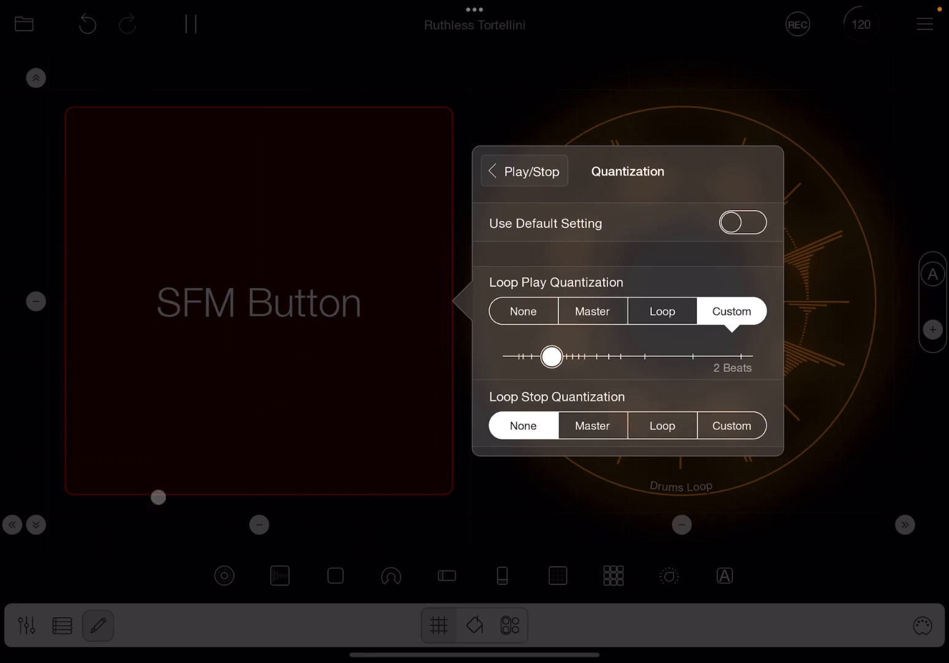
left_click(158, 509)
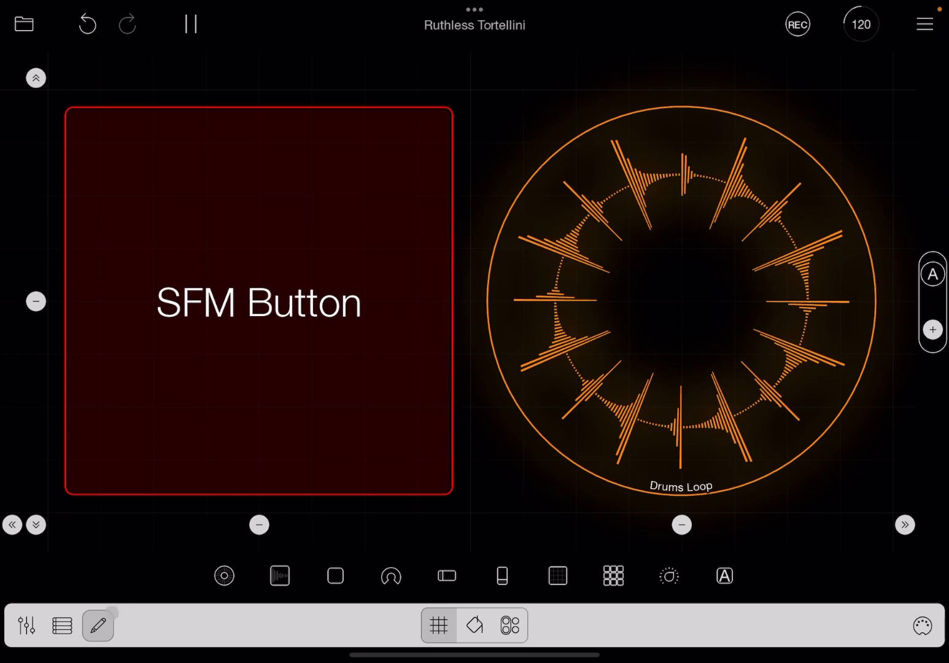
Exit edit mode, toggle the Drums Loop with the SFM Button several times, then pause the transport
left_click(98, 625)
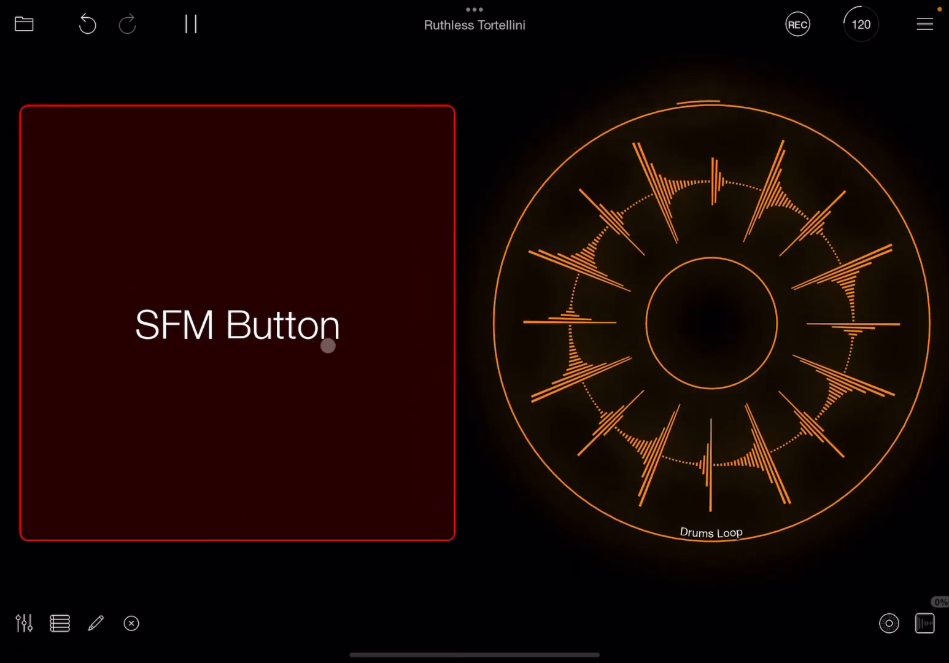
left_click(305, 354)
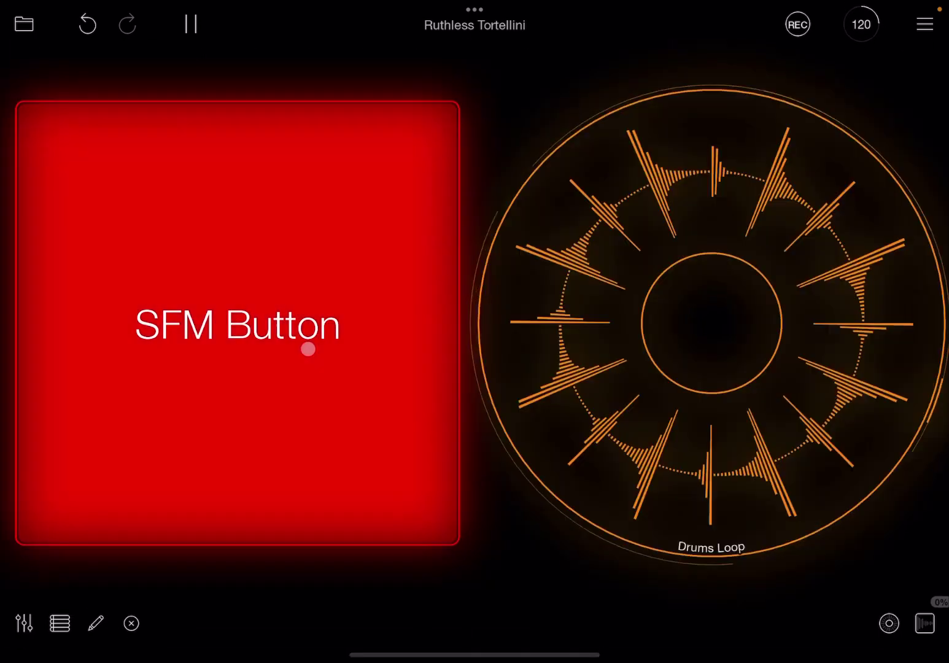
left_click(308, 350)
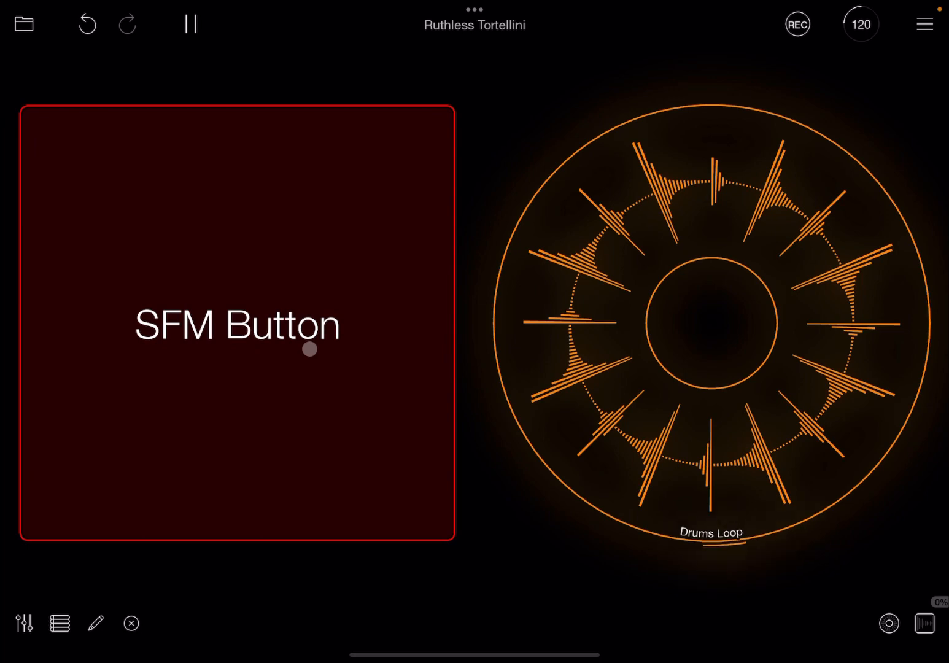
left_click(310, 350)
left_click(309, 350)
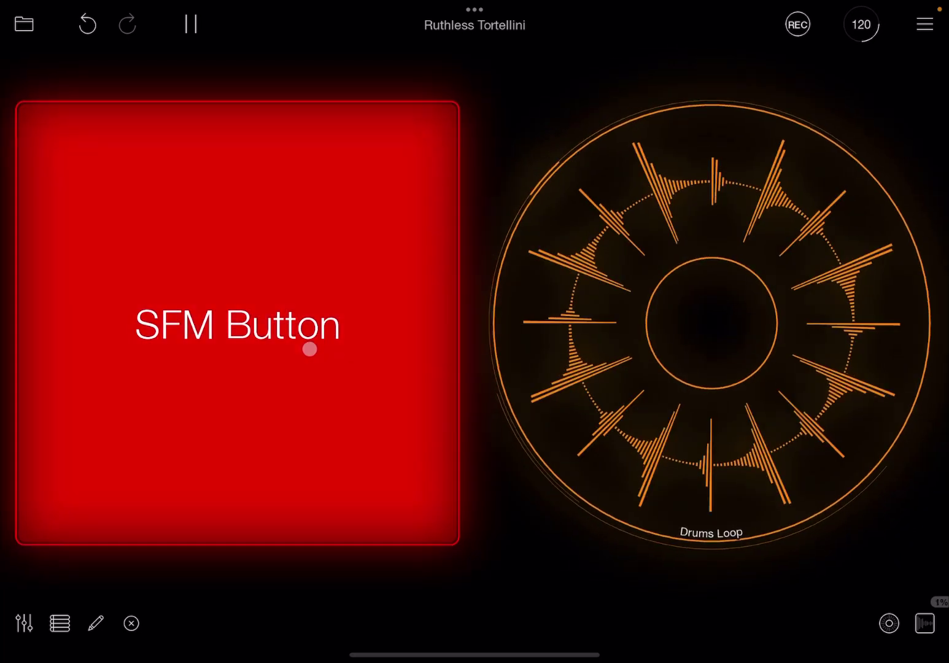
left_click(309, 350)
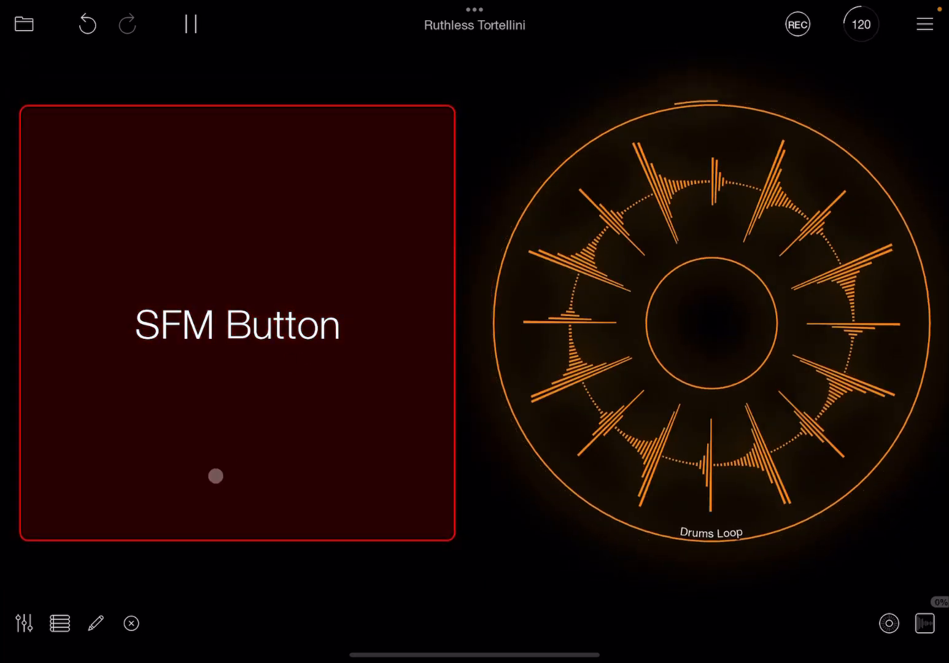
left_click(190, 25)
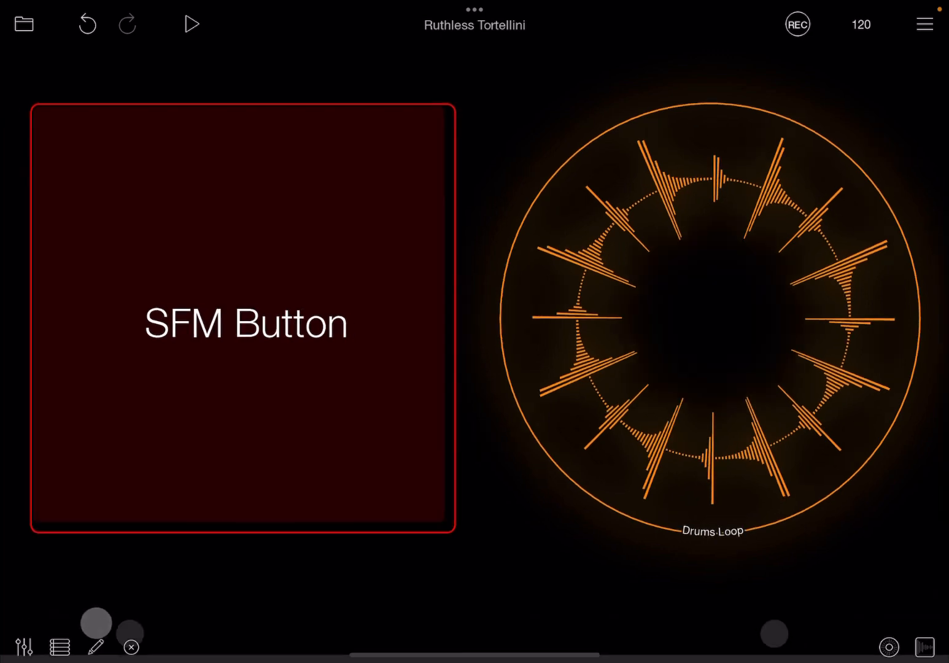
Reopen the SFM Button's Play/Stop Drums Loop settings showing 2 Beats play, None stop
left_click(95, 623)
left_click(263, 331)
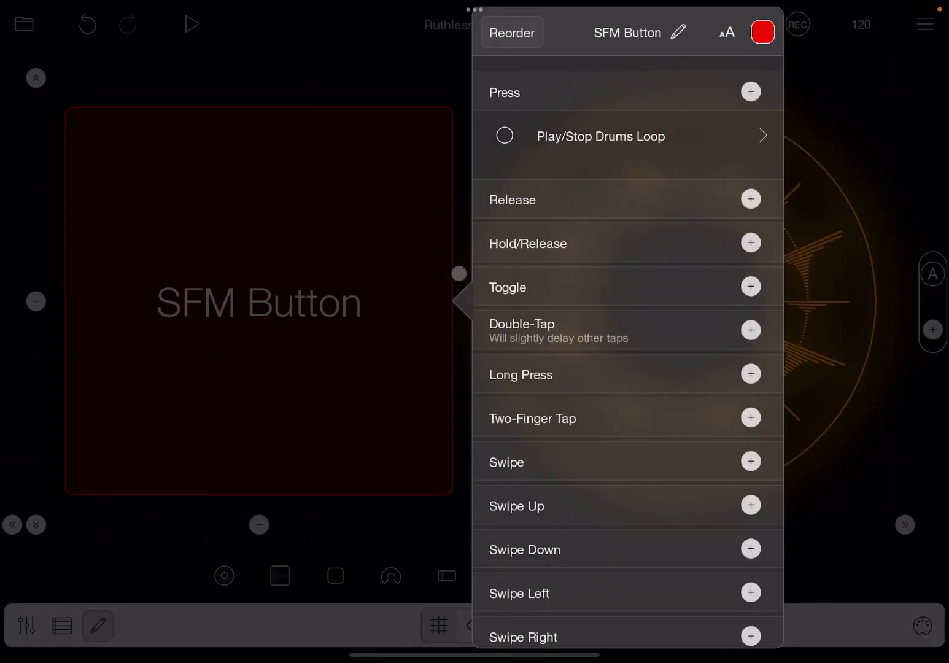
left_click(625, 144)
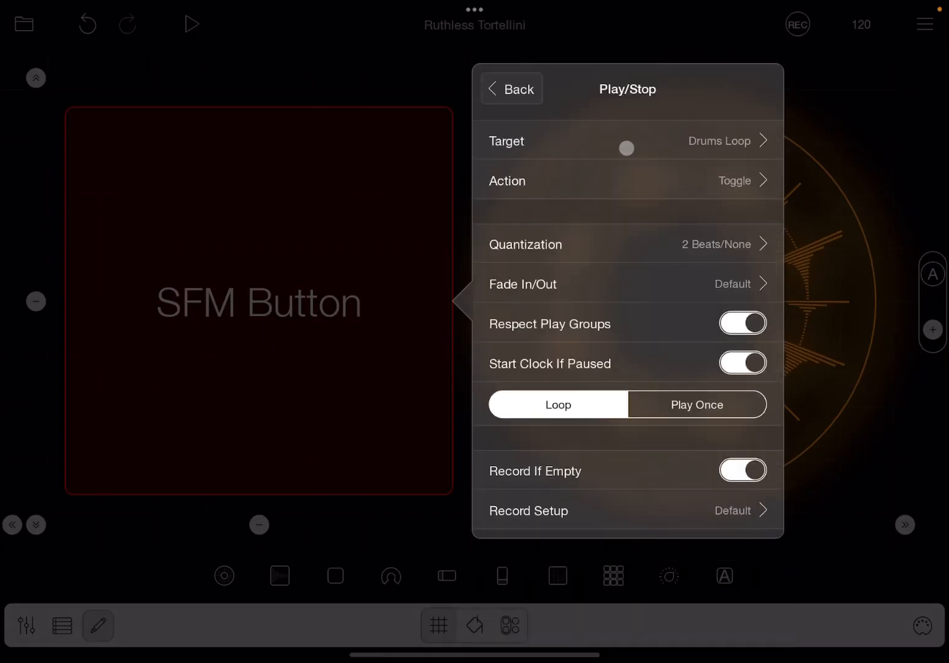